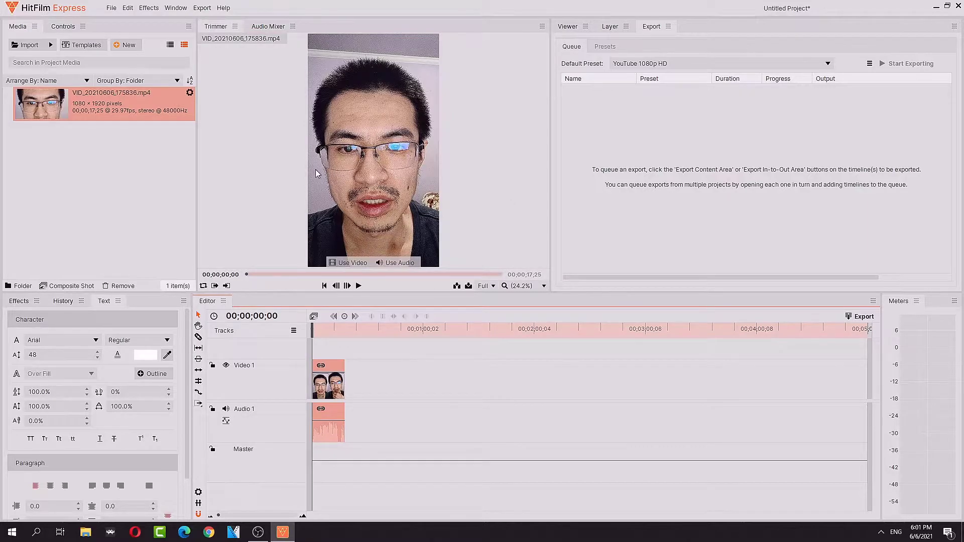
Export the timeline's audio to the desktop as anything.wav using the PCM Audio Only (WAV) preset
left_click(652, 66)
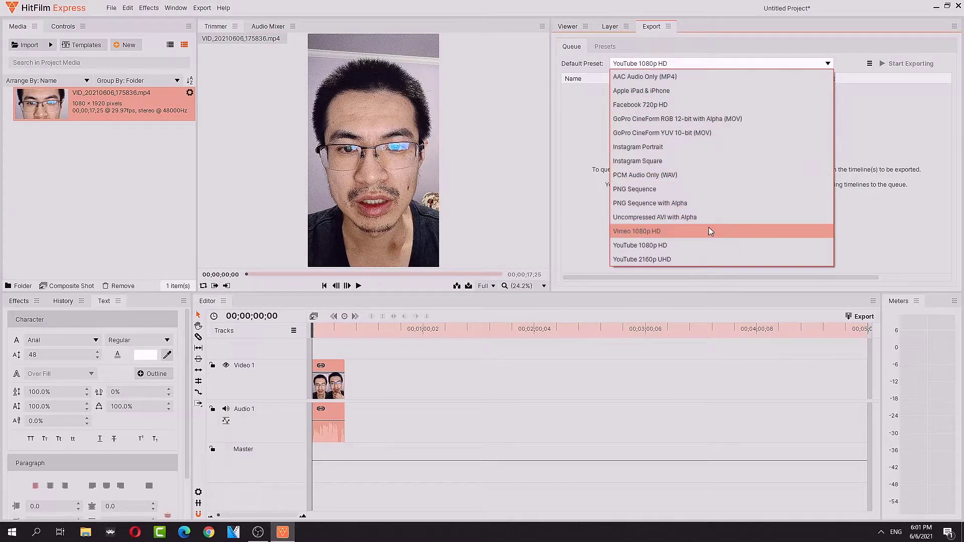
left_click(693, 175)
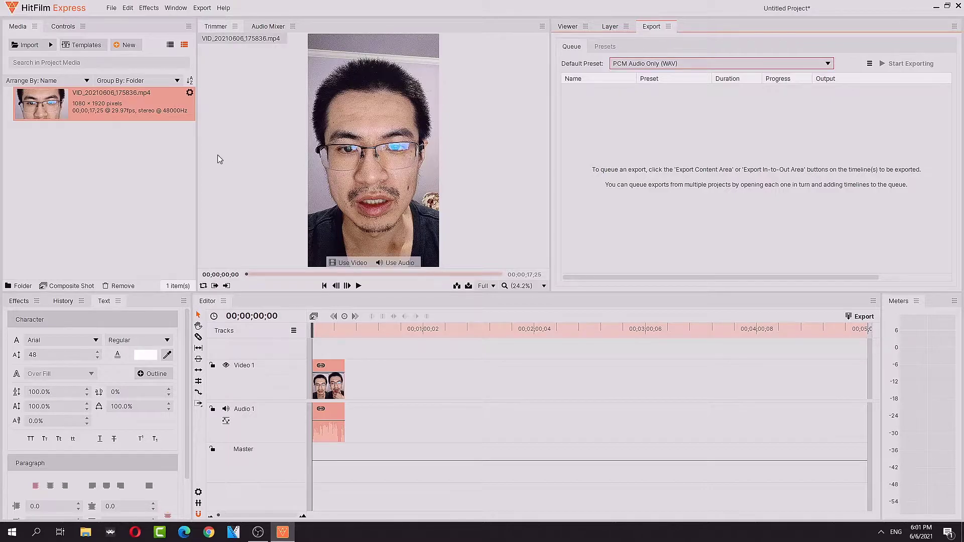
left_click(202, 8)
left_click(213, 21)
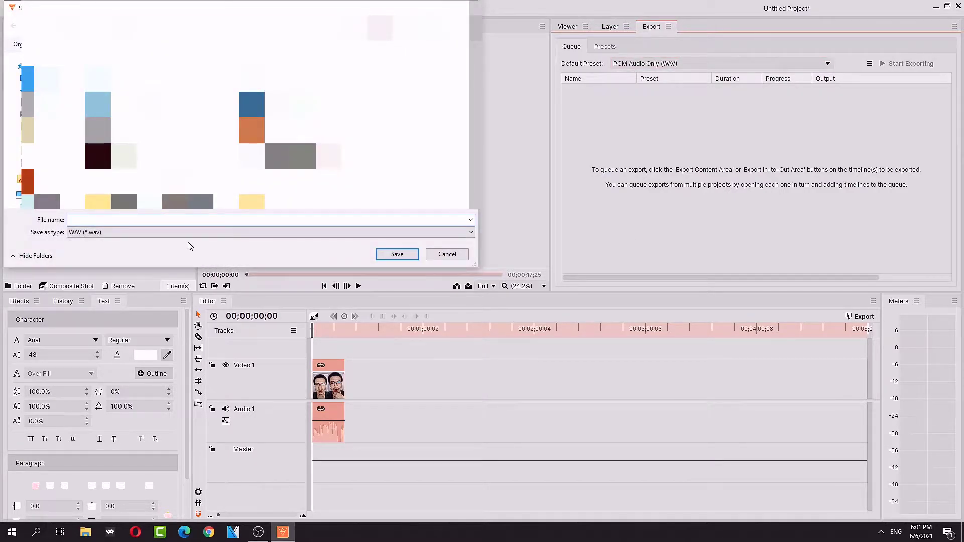
type("wav")
key("BackSpace")
key("BackSpace")
key("BackSpace")
type("anything")
key("Return")
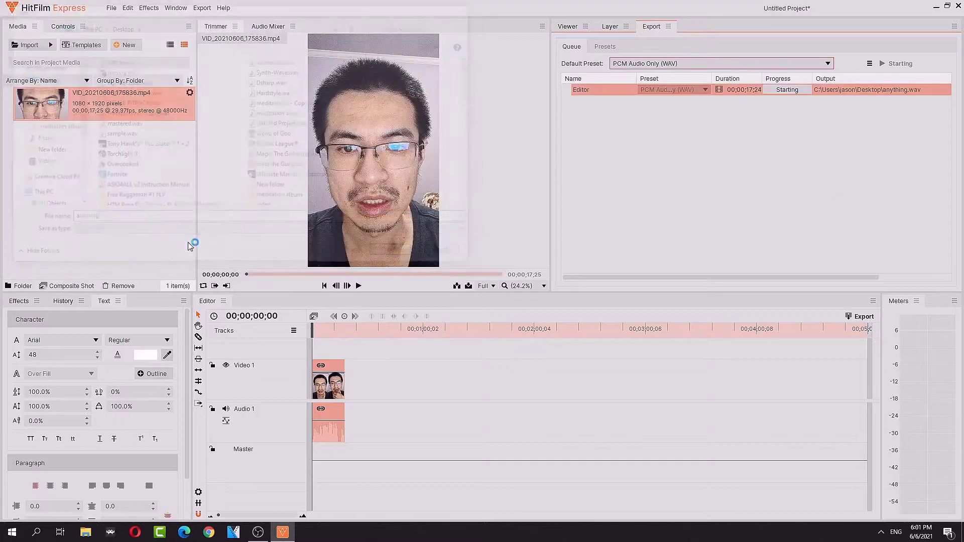
left_click(202, 8)
left_click(679, 157)
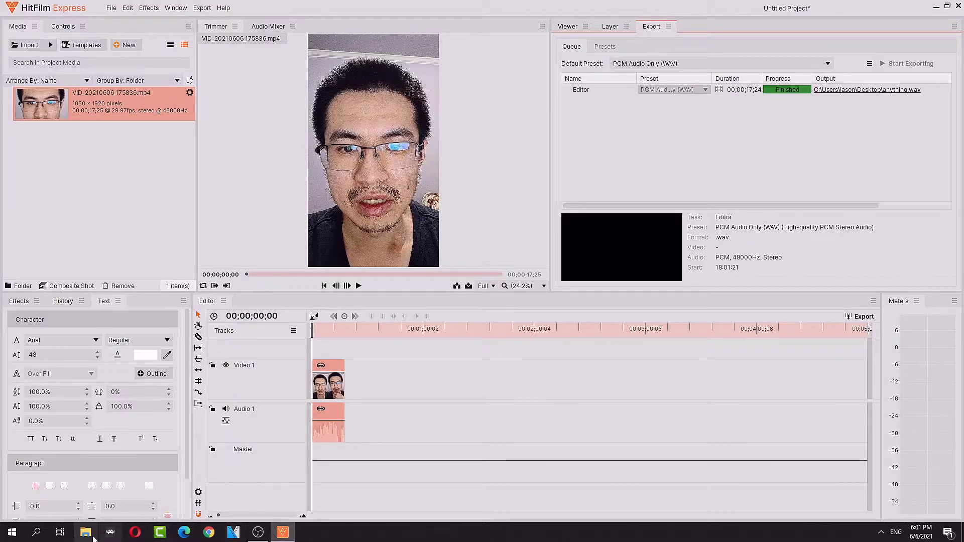
Launch FL Studio 20 and collapse its file browser to free up workspace
left_click(40, 540)
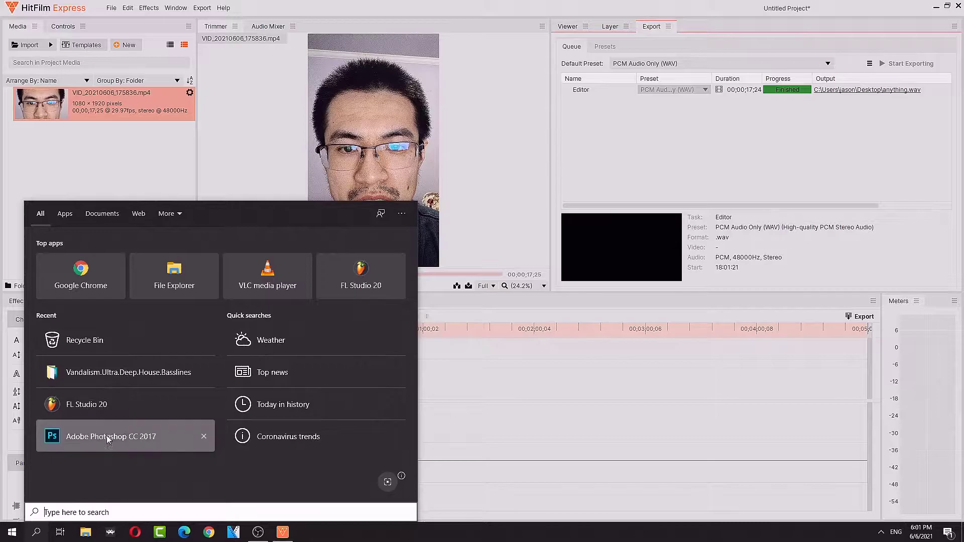
left_click(111, 406)
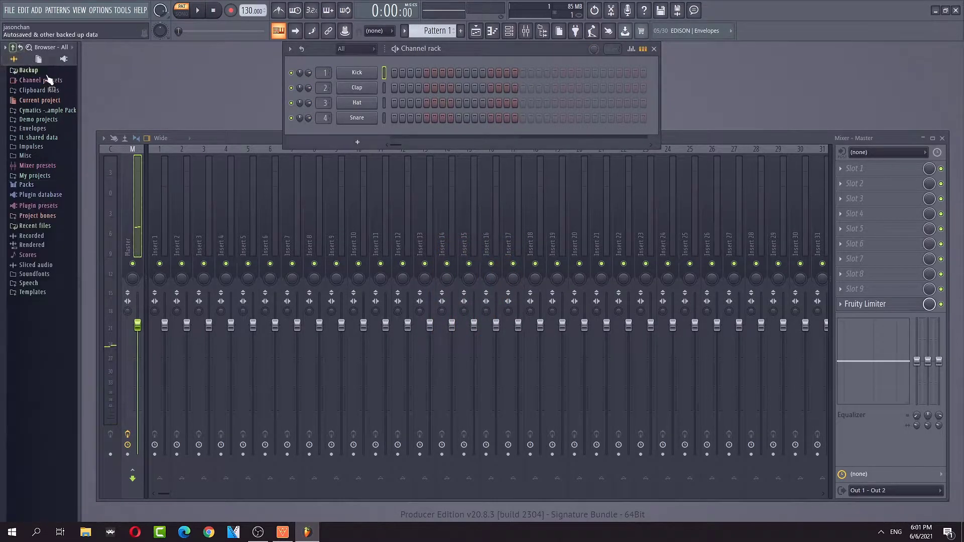
left_click_drag(79, 77, 2, 83)
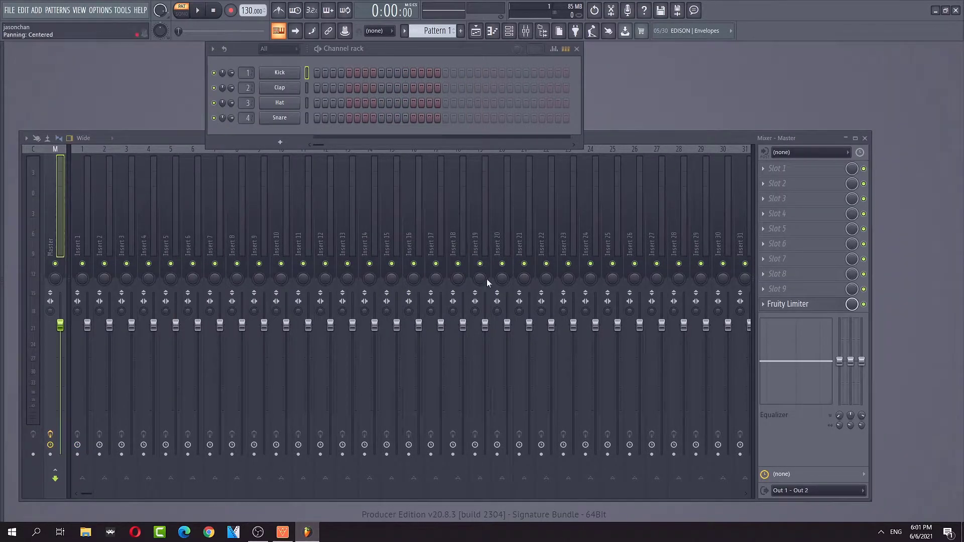
Load the Edison plugin into the first effect slot of the Master mixer track
left_click(771, 174)
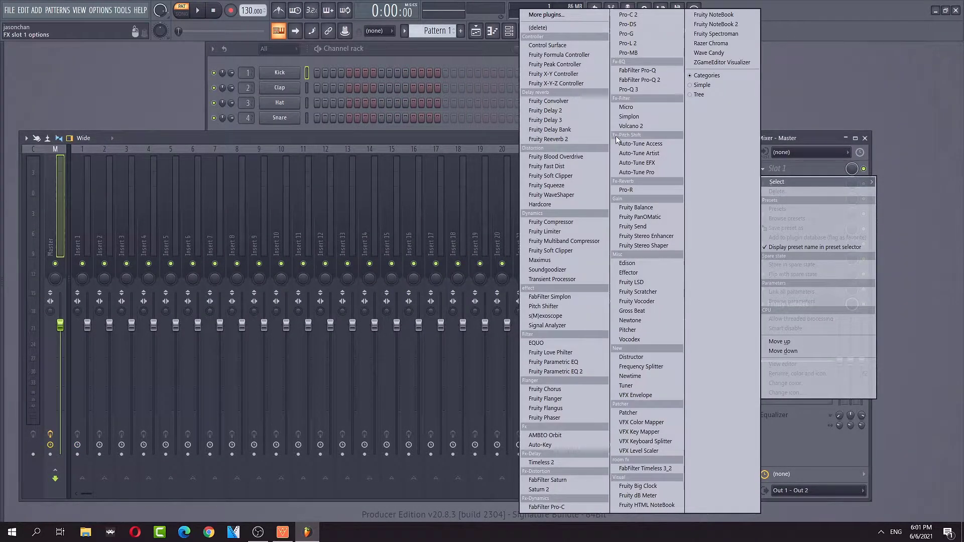
left_click(568, 15)
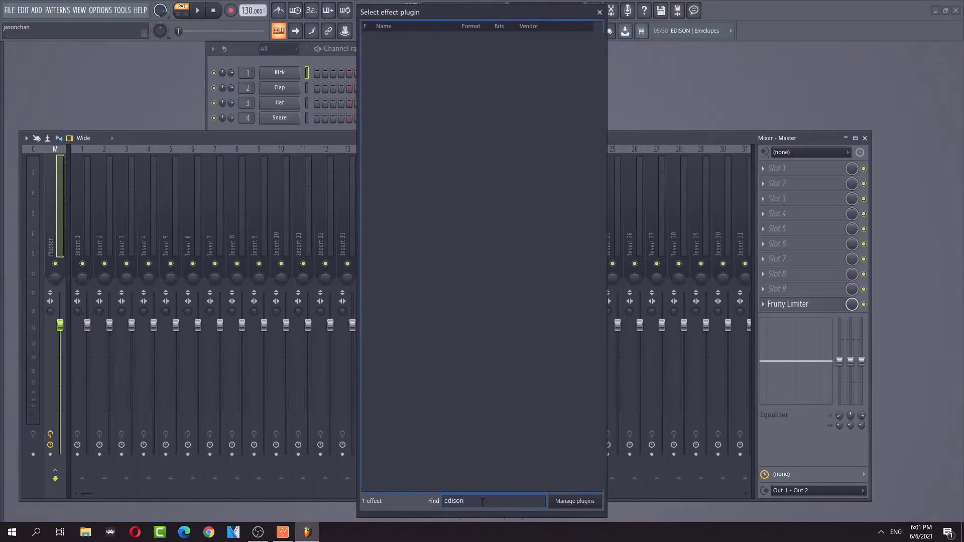
double_click(396, 35)
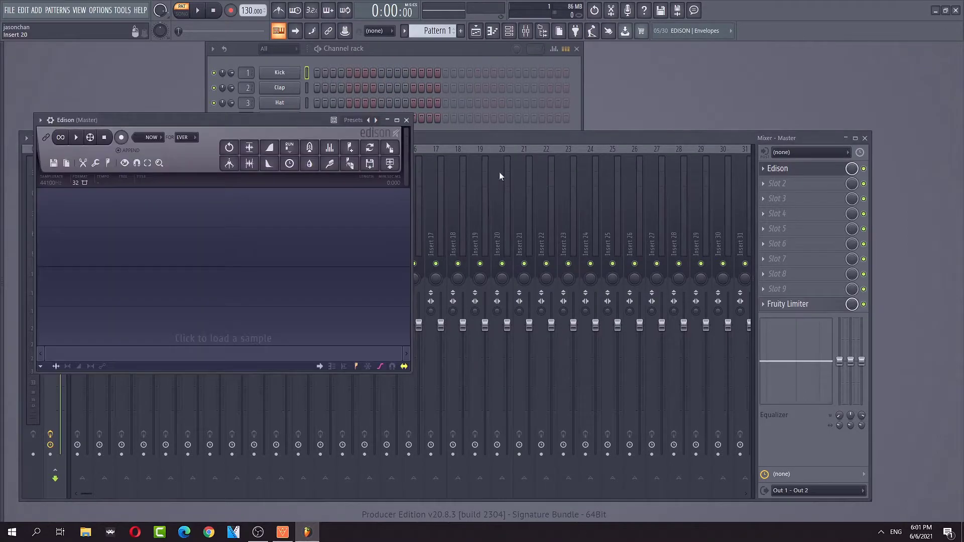
Load the exported anything.wav from the desktop as a sample into Edison
left_click(54, 163)
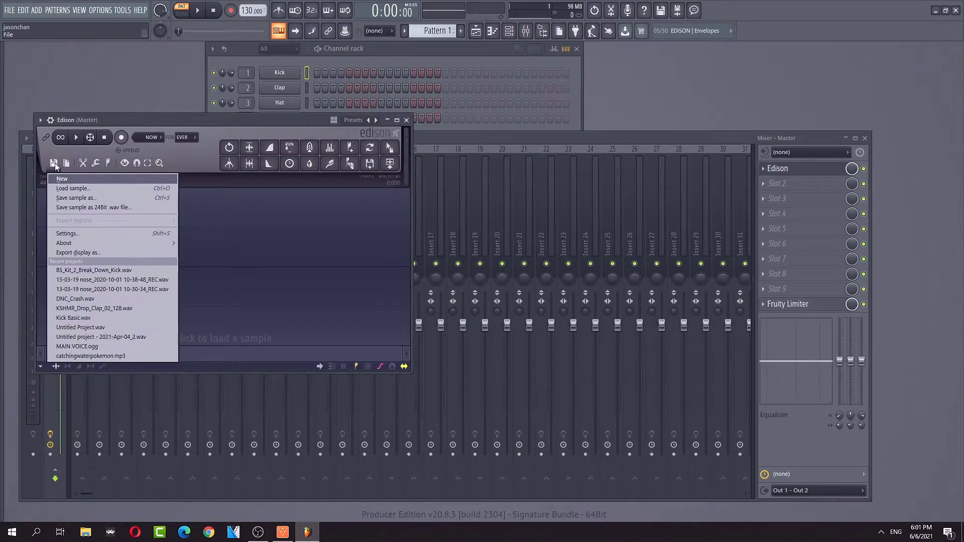
left_click(70, 190)
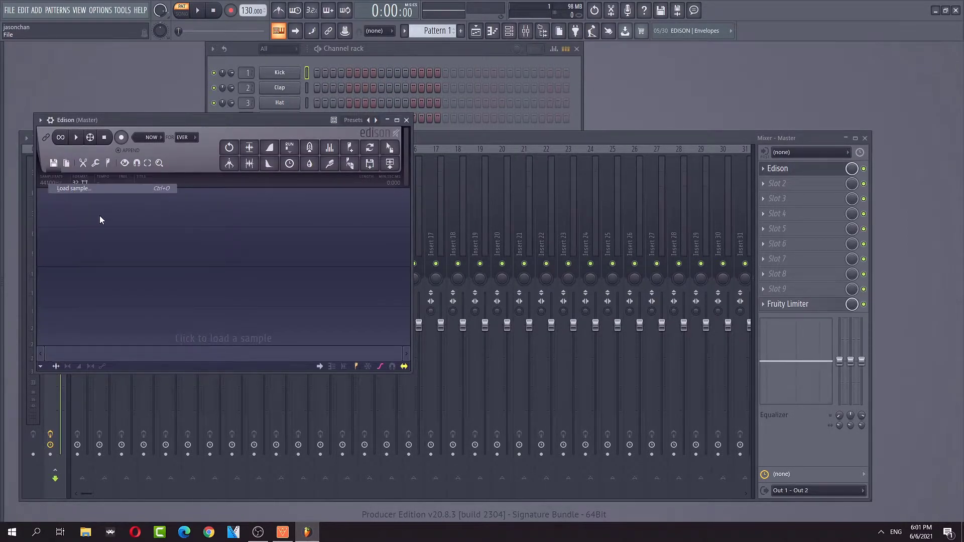
left_click(47, 81)
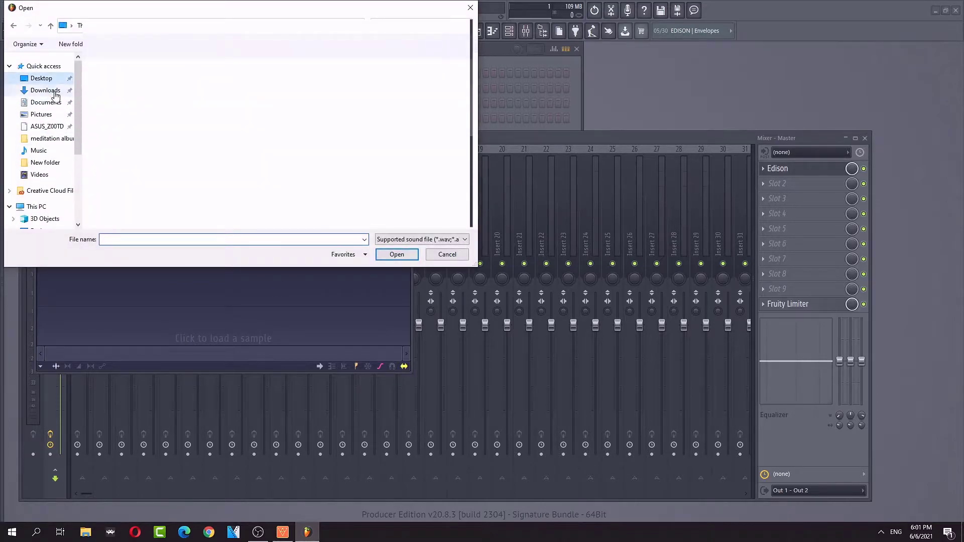
left_click(397, 255)
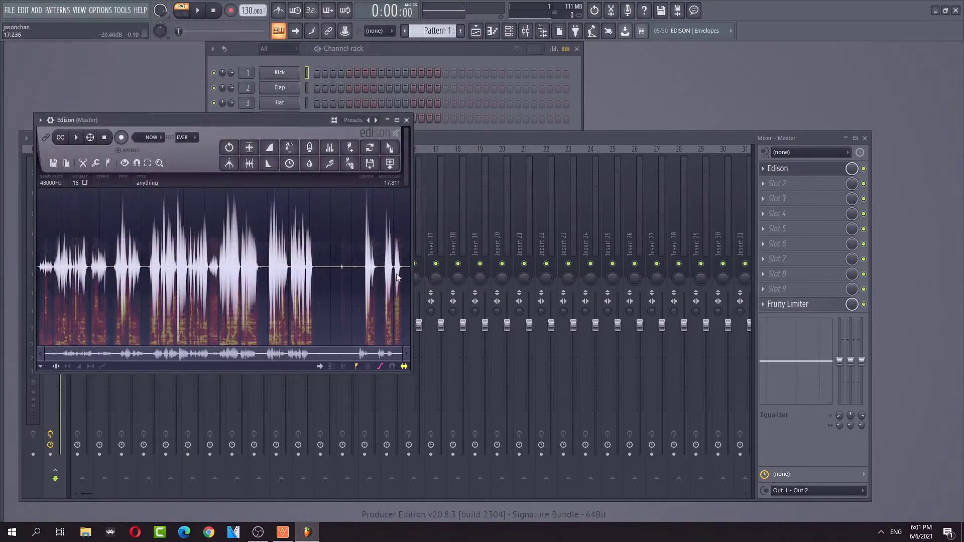
Clear the background noise in the quiet gap between words, from about 3.36 to 3.68 seconds
scroll(628, 325, "up", 5)
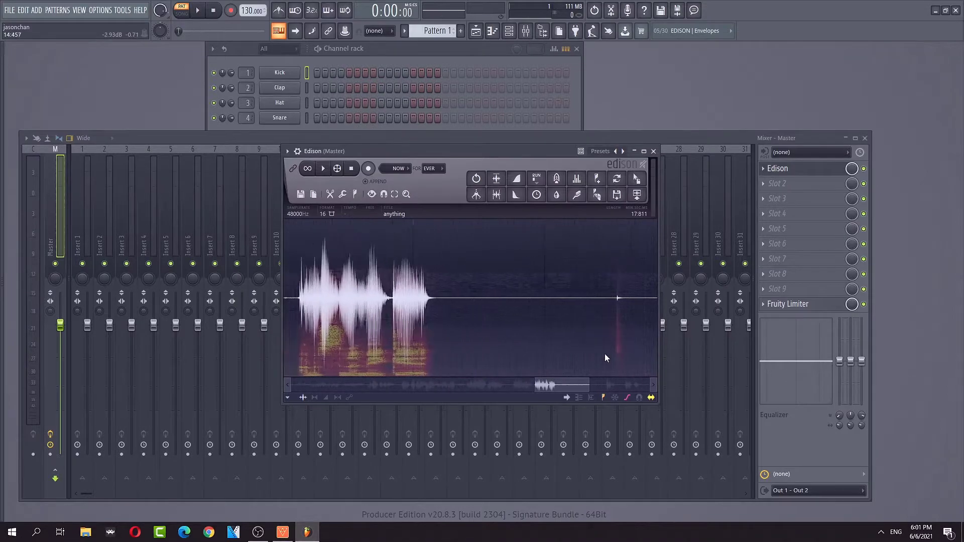
left_click_drag(574, 382, 289, 384)
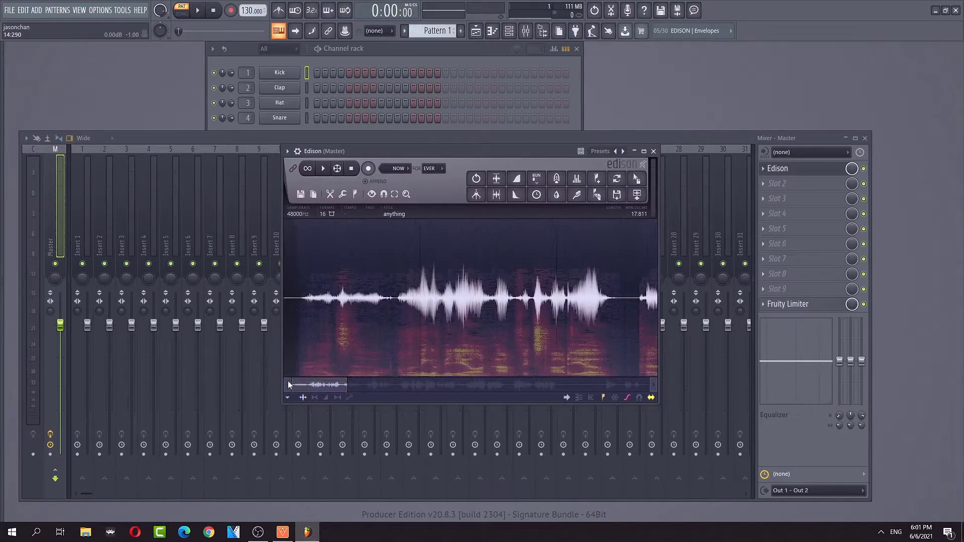
scroll(503, 357, "down", 3)
left_click_drag(356, 386, 407, 386)
left_click_drag(374, 340, 403, 339)
scroll(383, 342, "up", 5)
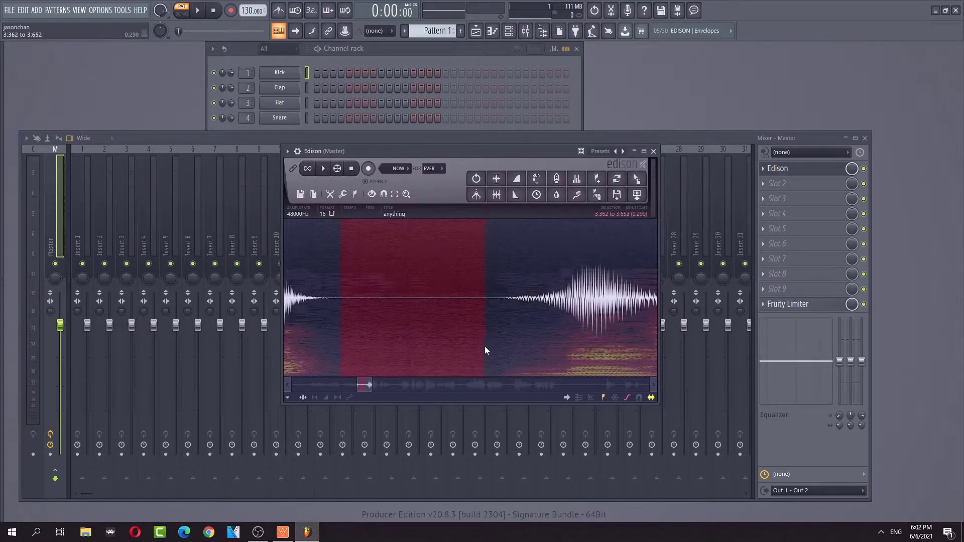
left_click(342, 197)
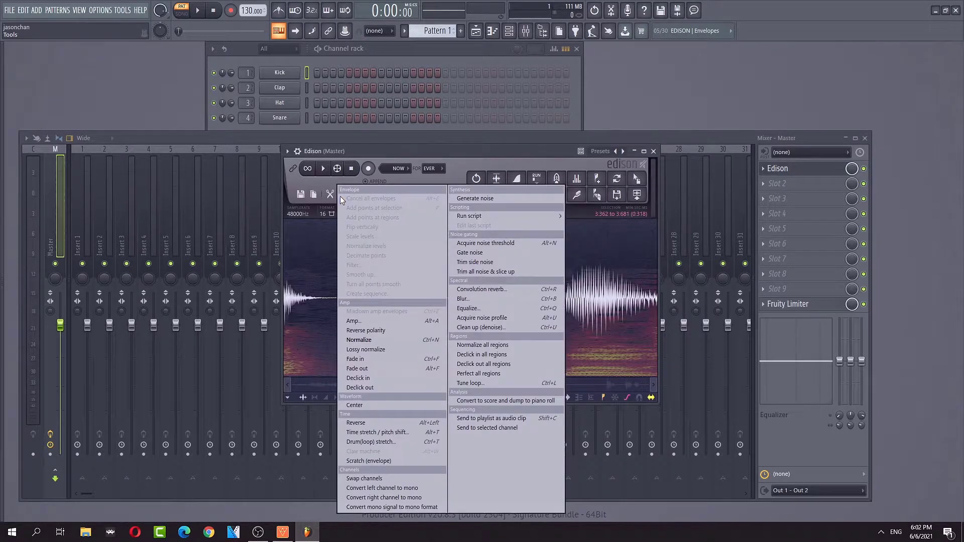
left_click(330, 195)
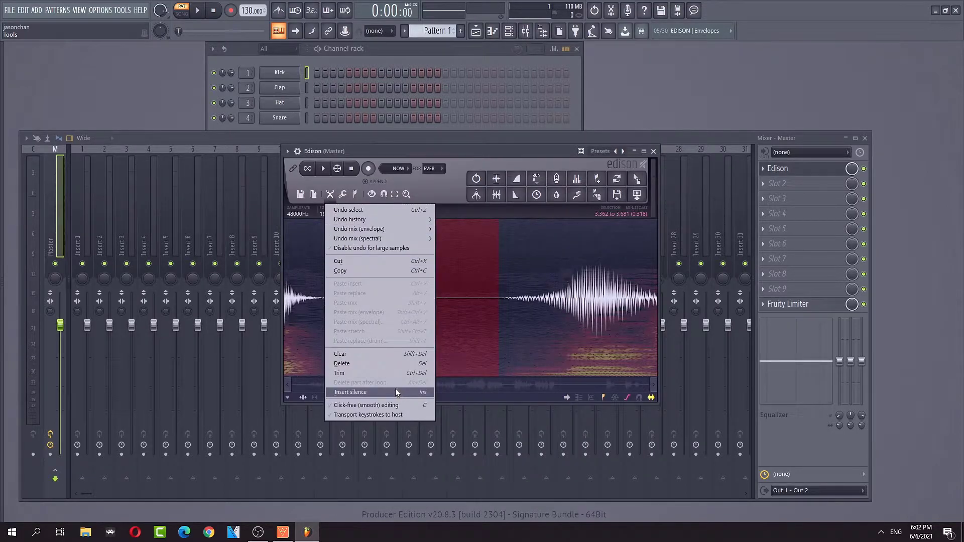
left_click(382, 354)
left_click(426, 346)
left_click_drag(416, 344, 366, 345)
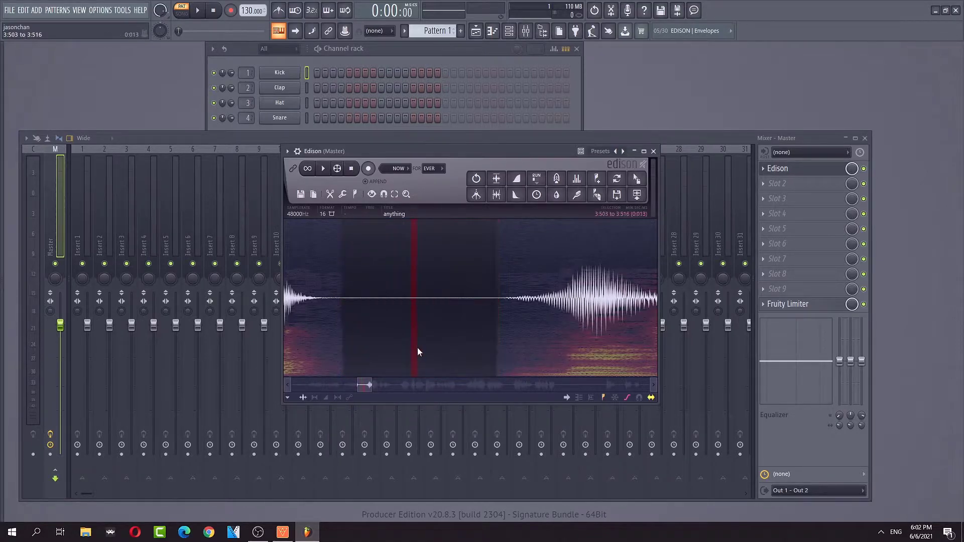
Send the last words of the recording, 16.384 to 17.477 seconds, to the playlist as an audio clip and close Edison
left_click_drag(408, 388, 300, 387)
scroll(364, 353, "up", 1)
scroll(368, 359, "down", 2)
mouse_move(320, 354)
left_mouse_down()
mouse_move(285, 353)
mouse_move(330, 355)
left_mouse_up()
left_click_drag(311, 387, 639, 386)
left_click(509, 352, "shift")
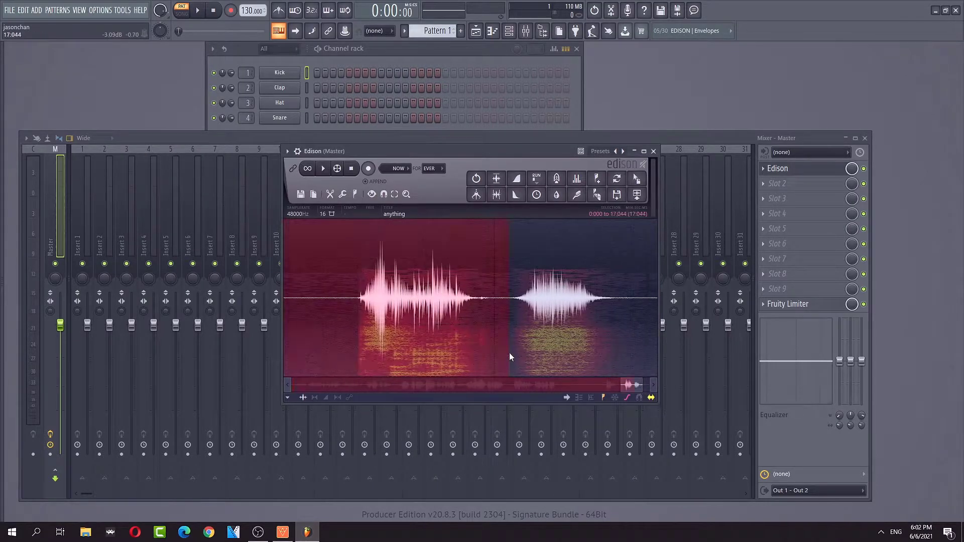
left_click(640, 198)
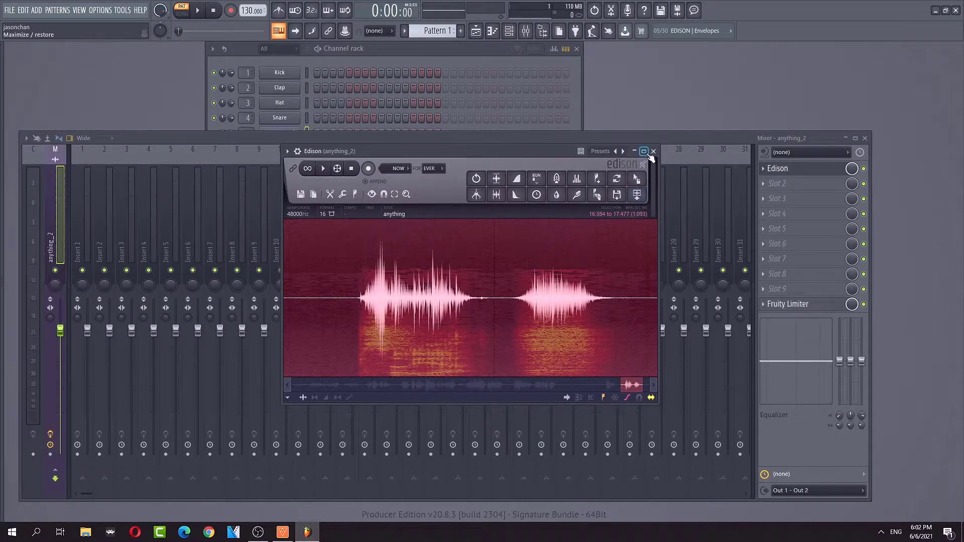
left_click(653, 151)
Route the anything_2 audio clip channel to mixer insert 1
left_click(352, 64)
left_click(286, 136)
left_click(287, 136)
left_click(279, 135)
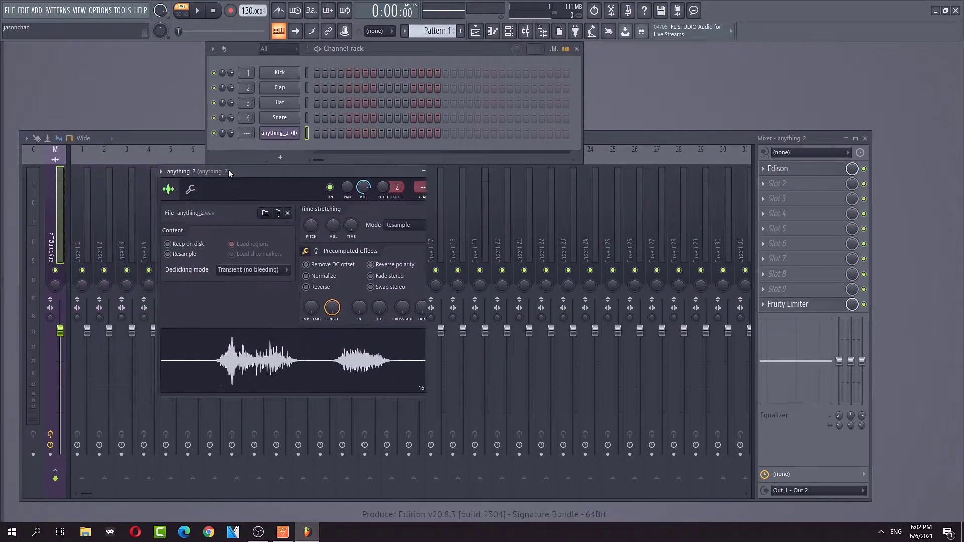
right_click(86, 184)
mouse_move(166, 250)
left_click(211, 253)
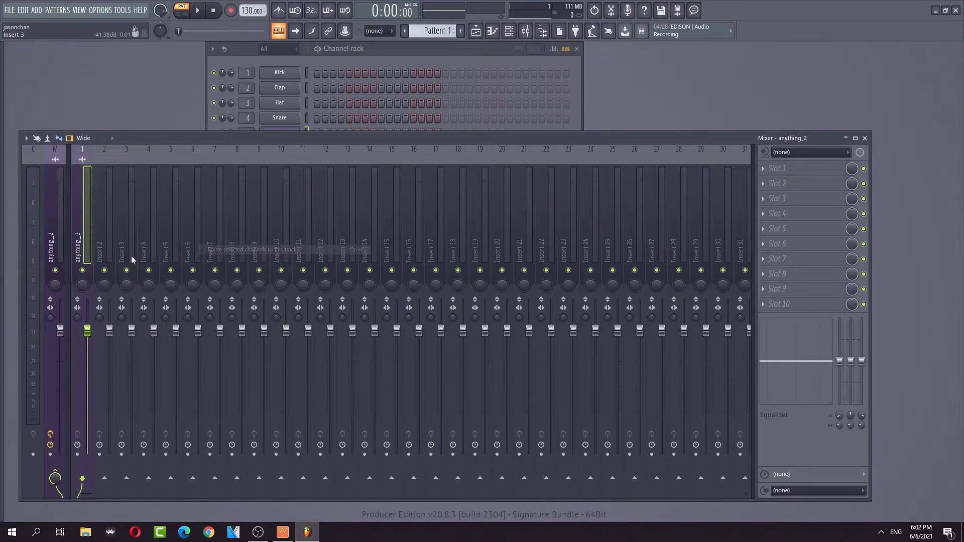
Find "eq" among the effect plugins and add Fruity parametric EQ 2 to the first slot of the anything_2 insert
left_click(449, 52)
left_click(767, 170)
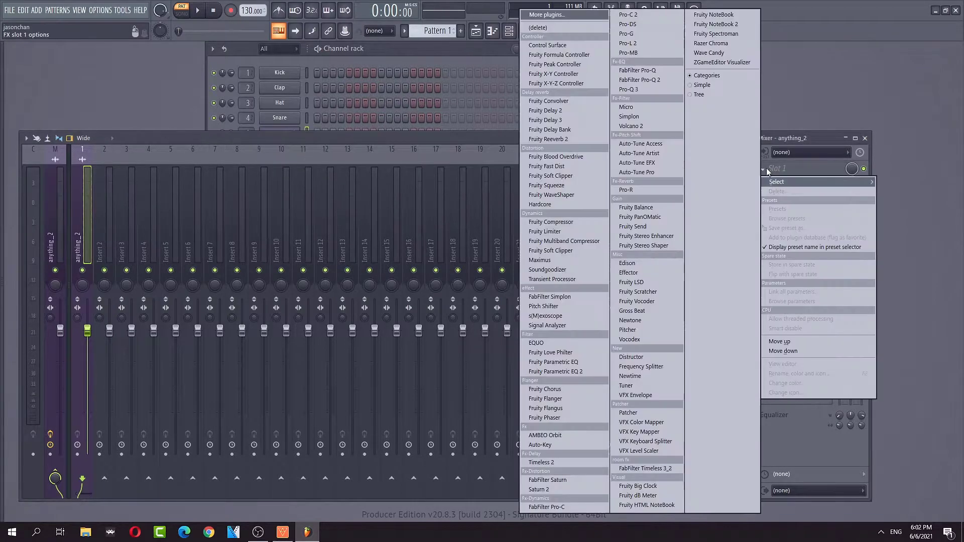
left_click(547, 15)
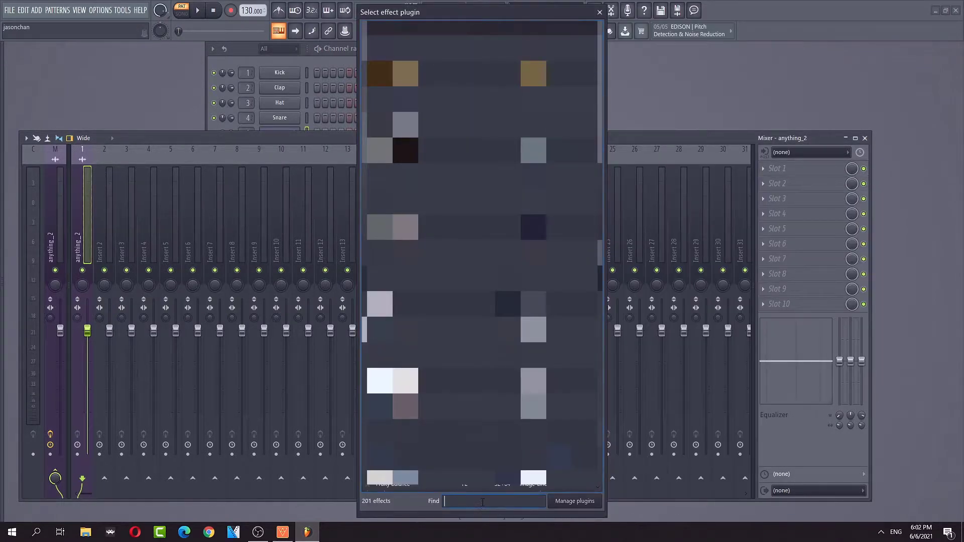
type("eq")
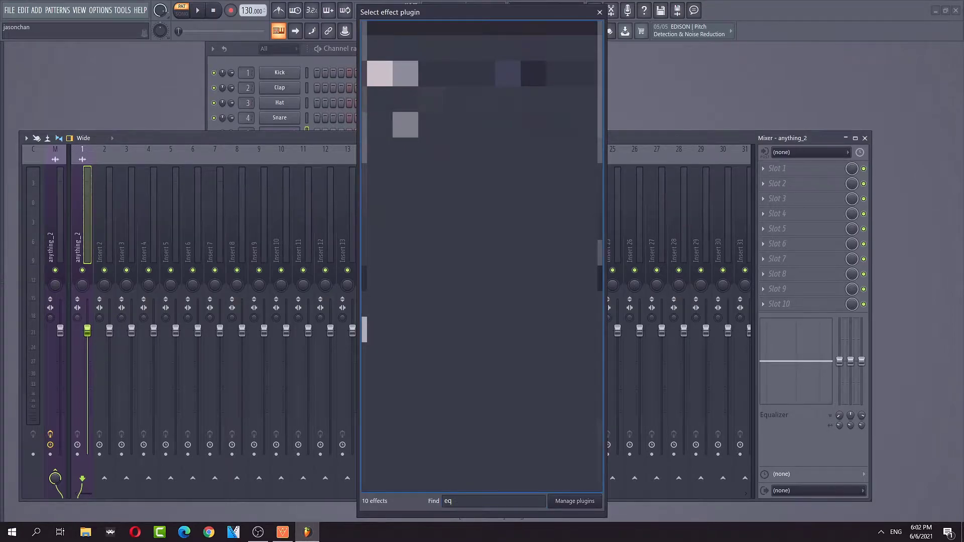
double_click(466, 152)
left_click_drag(232, 146, 356, 161)
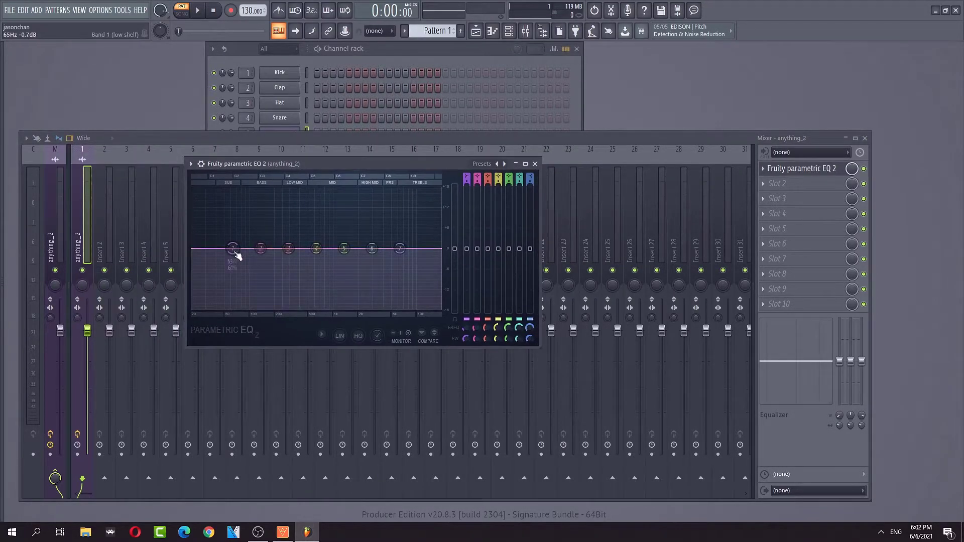
Apply the 20Hz + 18kHz cut preset to the parametric EQ and move its low-cut band to a higher frequency
left_click(191, 164)
mouse_move(243, 203)
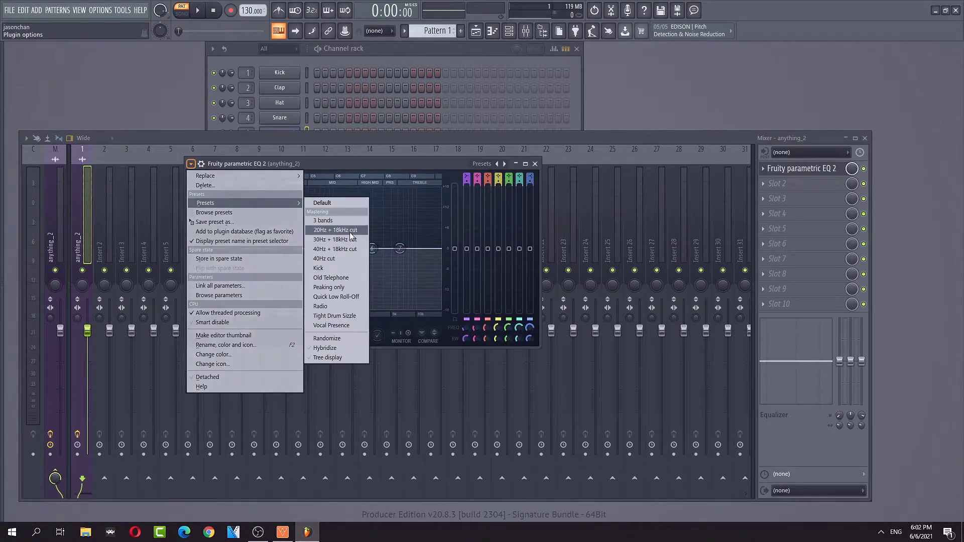
left_click(331, 217)
key("space")
left_click_drag(219, 249, 252, 249)
Switch playback to song mode and play the clip through the equalizer
left_click(181, 11)
key("space")
key("space")
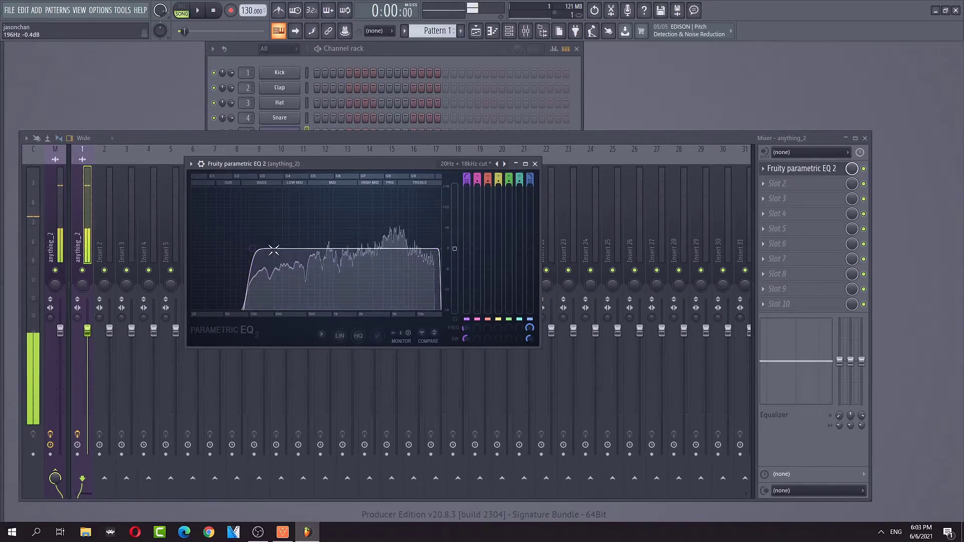
left_click(79, 10)
left_click(84, 25)
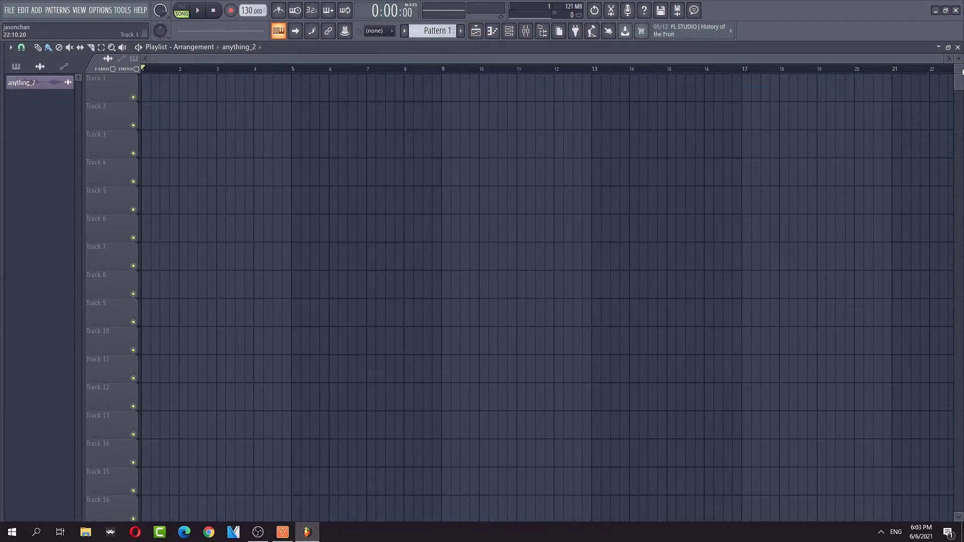
left_click(958, 47)
Reopen Edison on the master track, send the entire recording to the playlist as an audio clip and close Edison
left_click(56, 225)
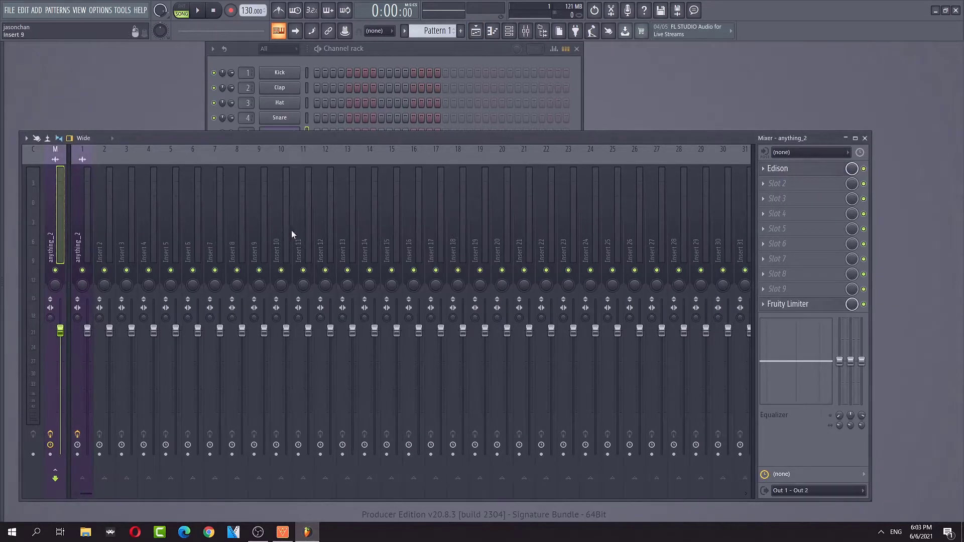
left_click(799, 174)
scroll(487, 318, "down", 5)
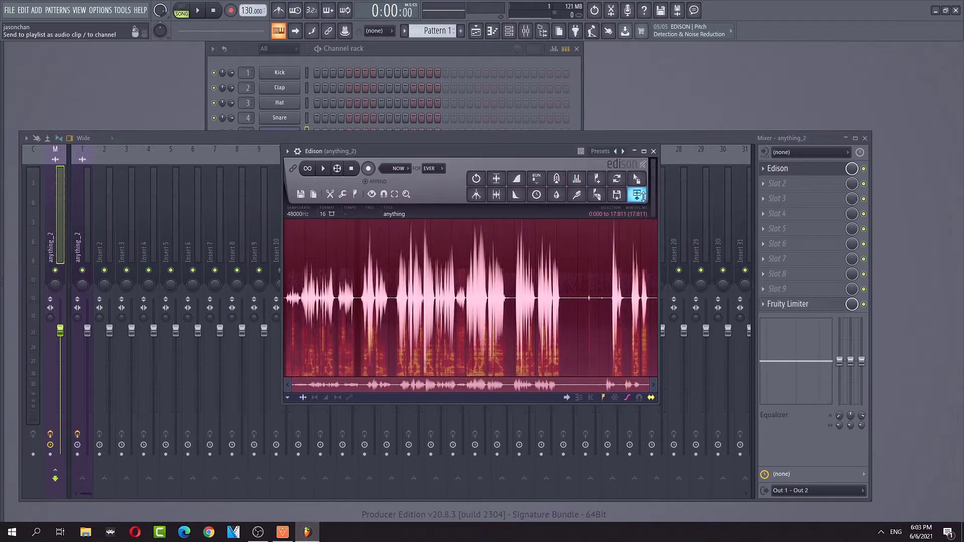
left_click(654, 152)
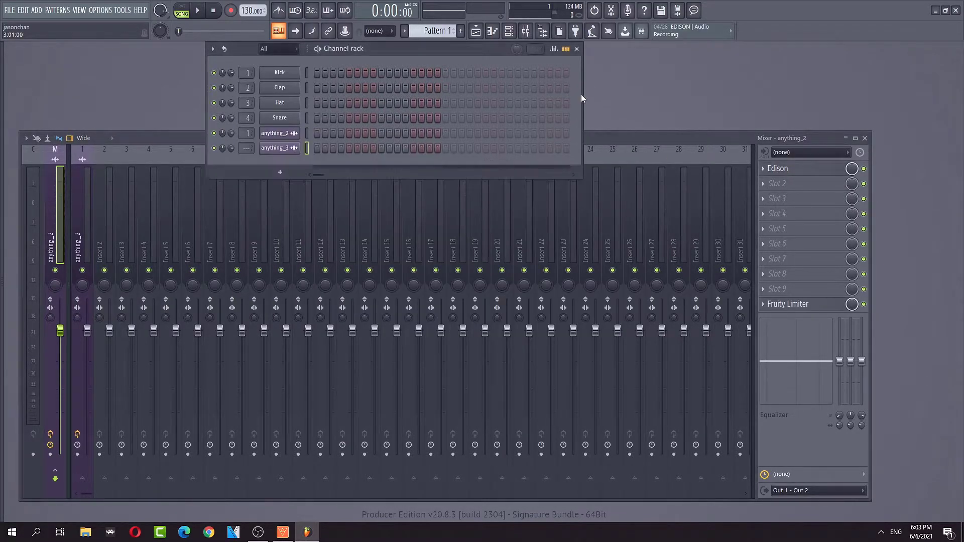
Route the anything_3 channel to mixer track 1 and play the arrangement briefly to check the routing
left_click_drag(246, 148, 246, 142)
left_click(76, 10)
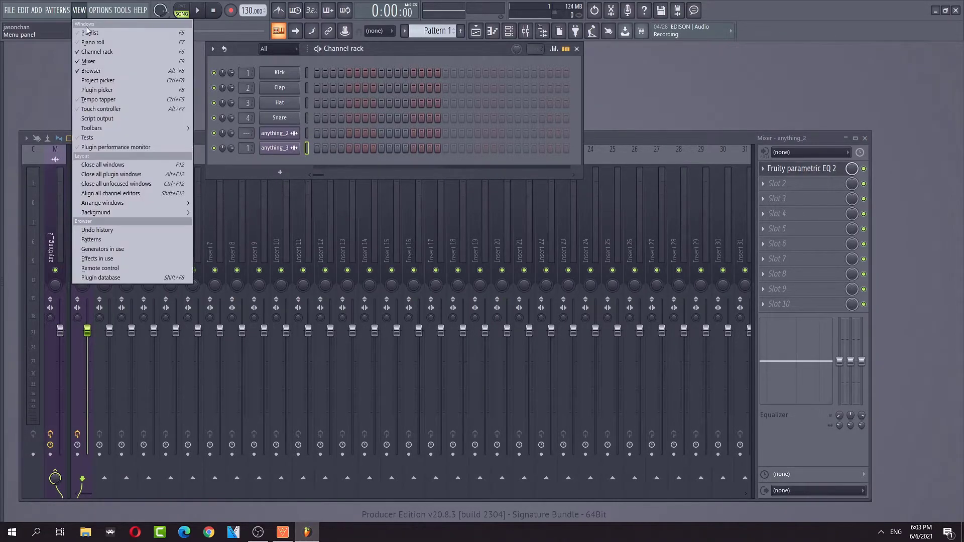
left_click(89, 33)
key("space")
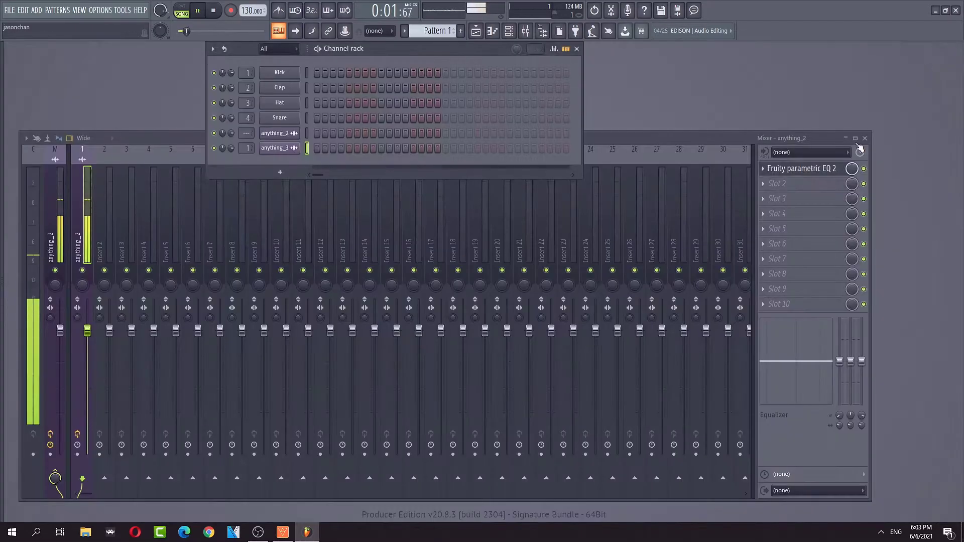
left_click(958, 46)
key("space")
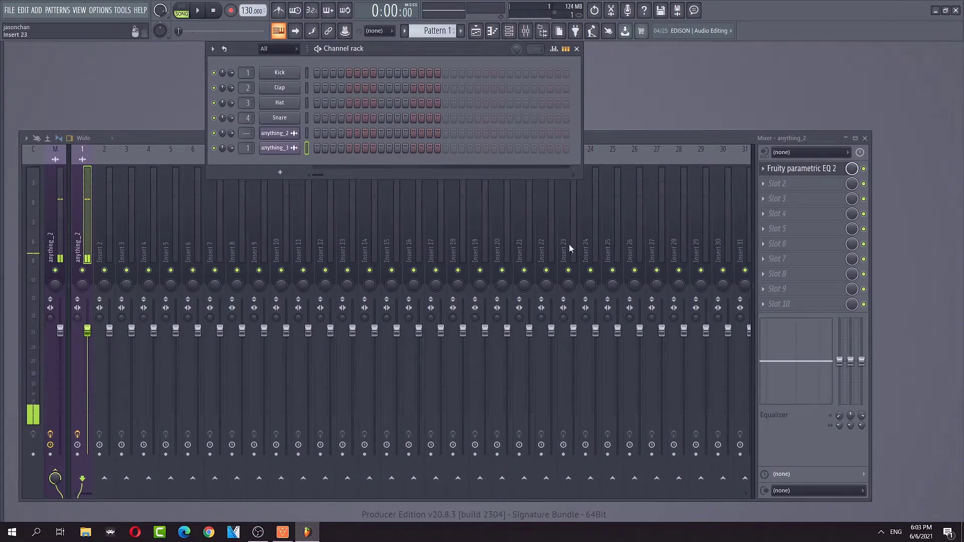
Reopen Fruity parametric EQ 2 and, during playback, lower its low-pass band to about 15.4 kHz
left_click(799, 168)
key("space")
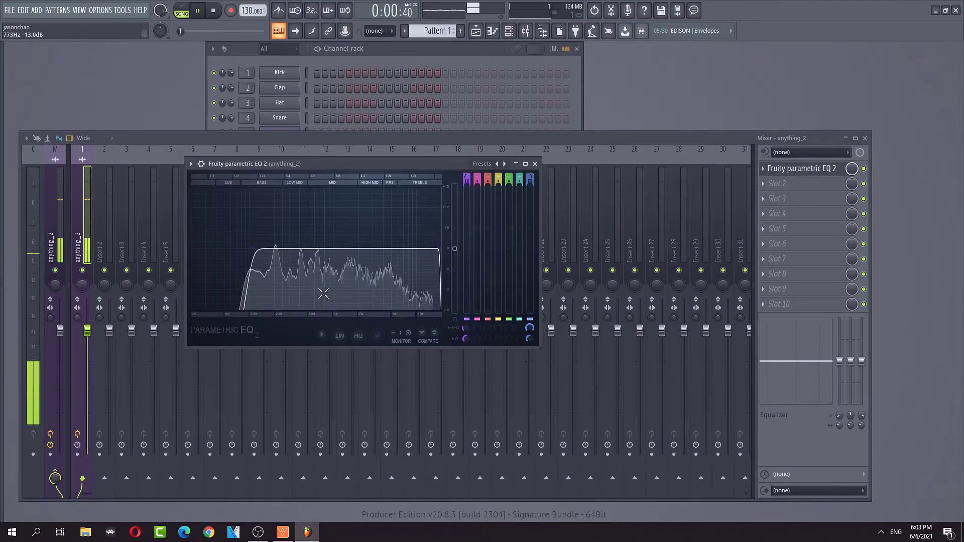
left_click_drag(438, 248, 433, 249)
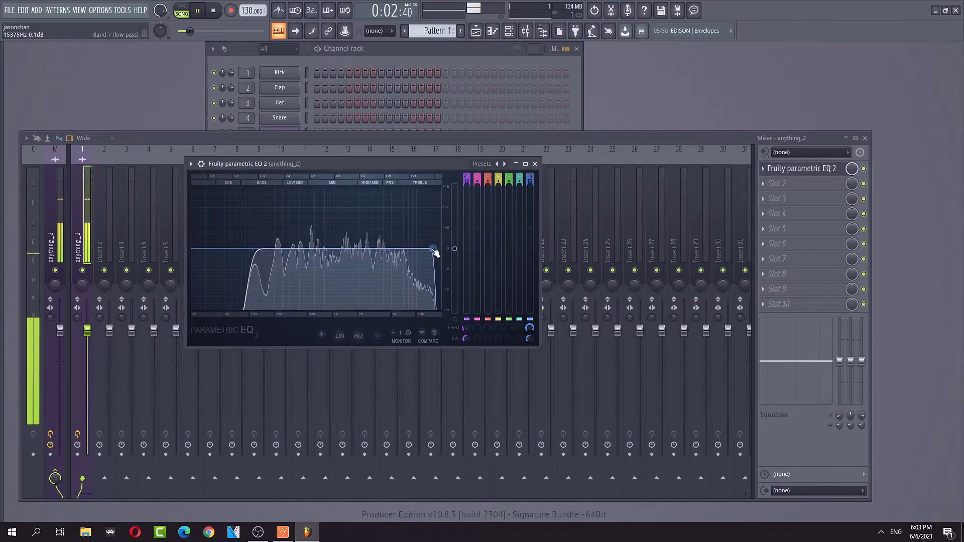
key("space")
Raise the equalizer's high-pass cutoff, ease it slightly back down, listen to the result and close the equalizer
left_click_drag(252, 249, 258, 248)
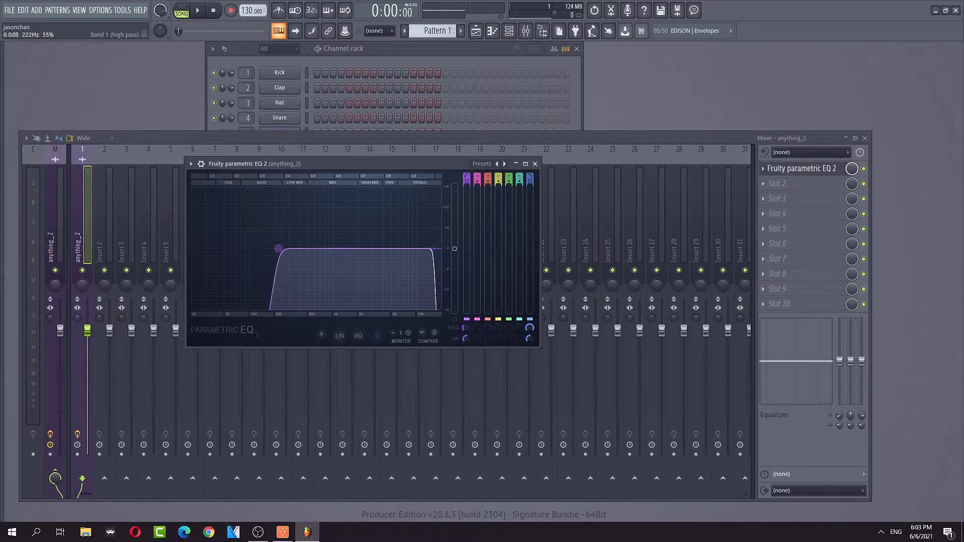
left_click_drag(283, 249, 271, 248)
key("space")
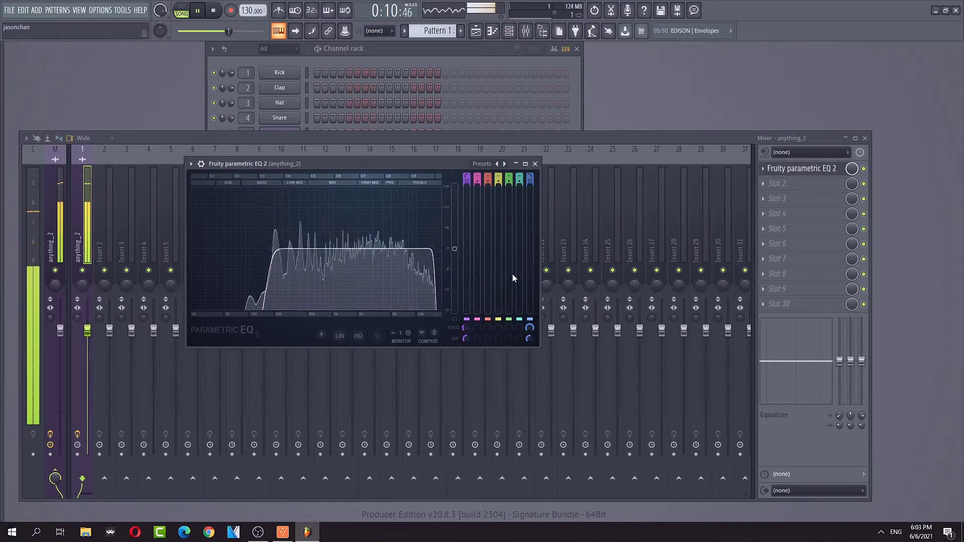
key("space")
key("space")
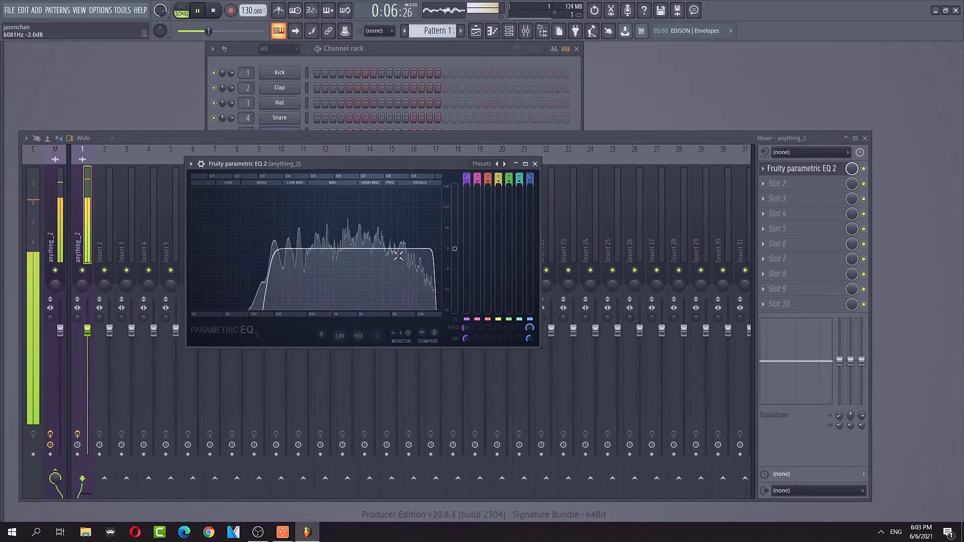
key("space")
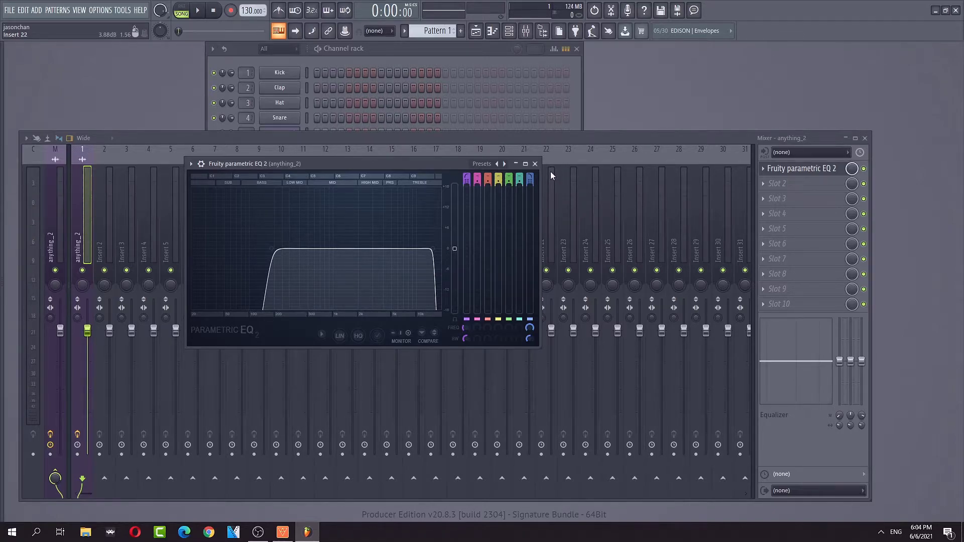
left_click(535, 164)
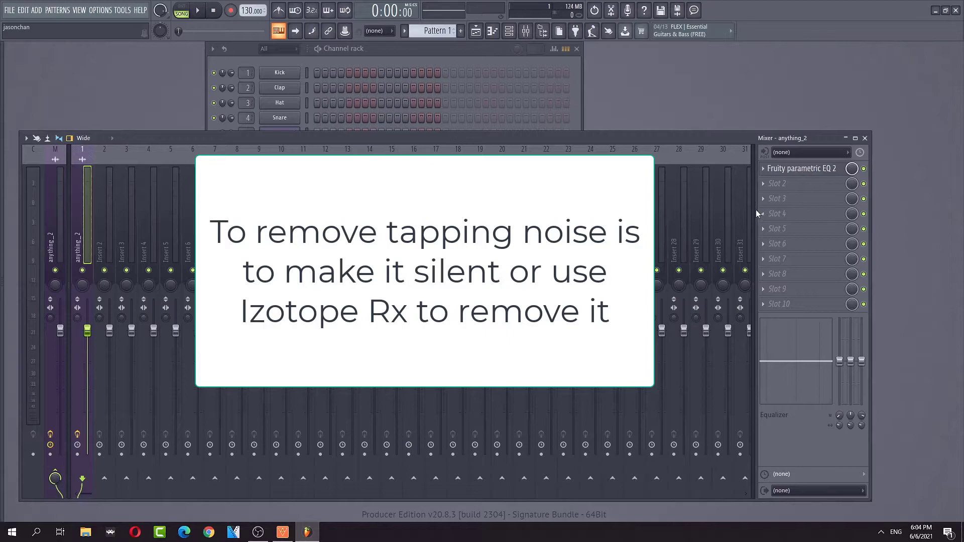
Open the playlist and play the anything_3 clip from shortly after bar 2
left_click(576, 105)
left_click(79, 9)
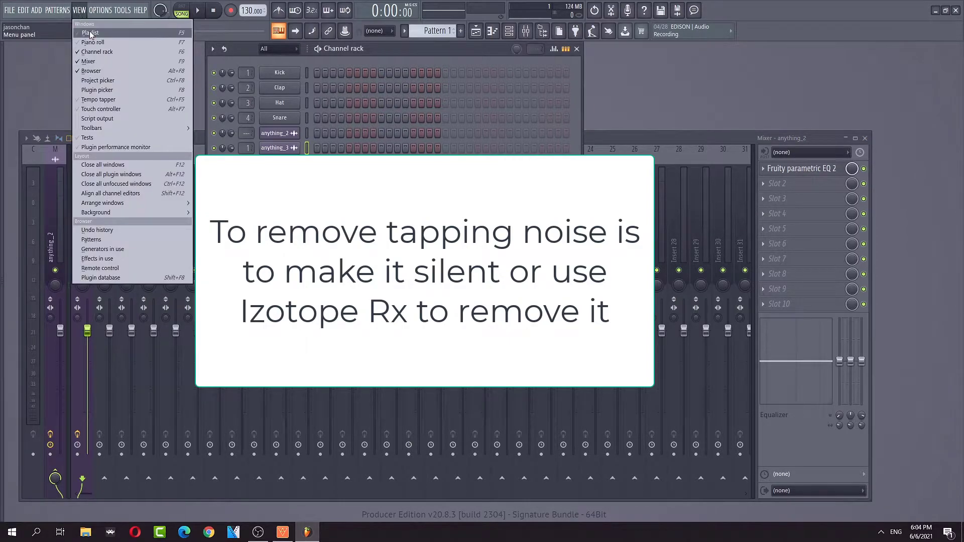
left_click(95, 32)
left_click(193, 68)
key("space")
key("space")
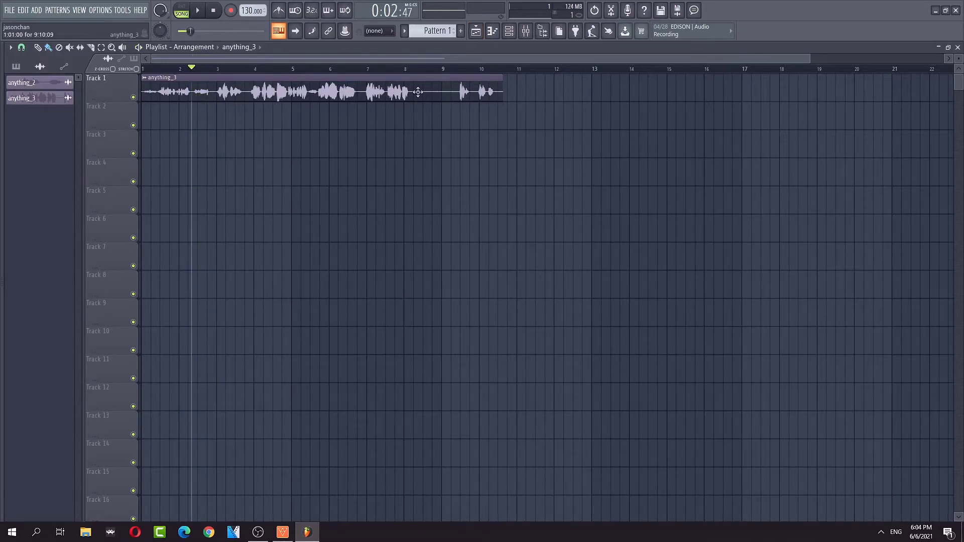
Slice the anything_3 clip at bar 3, shorten the end of the first piece to leave a silent gap and play it
left_click_drag(815, 62, 422, 59)
key("space")
key("space")
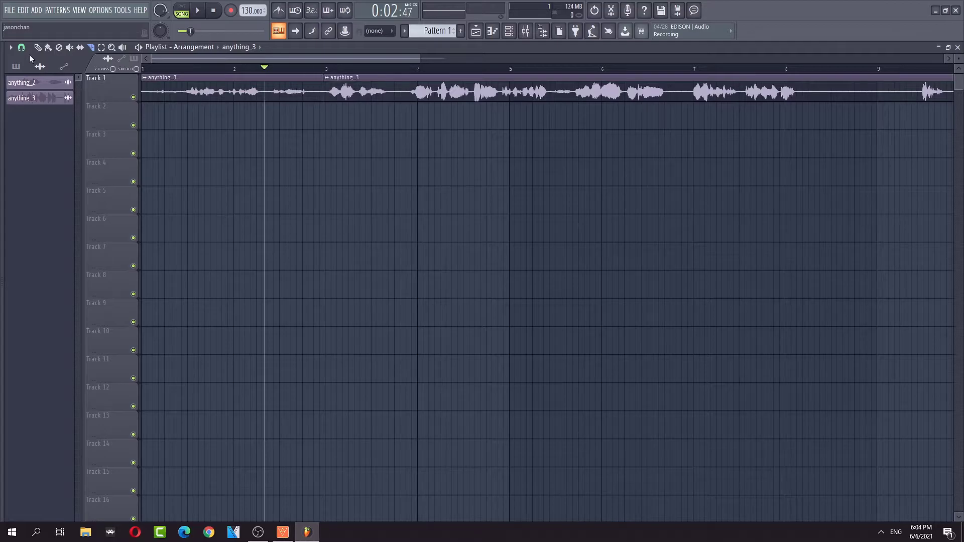
left_click(48, 48)
left_click_drag(321, 94, 312, 95)
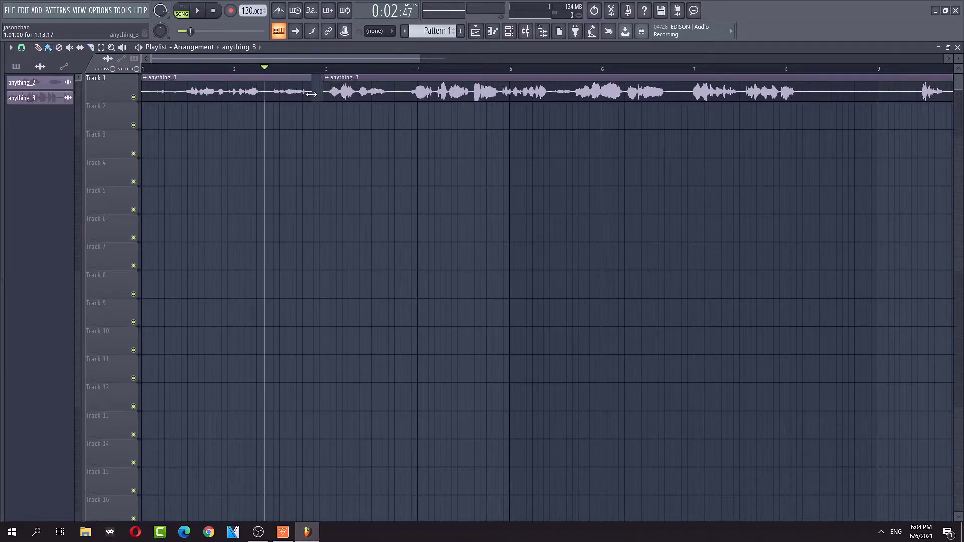
key("space")
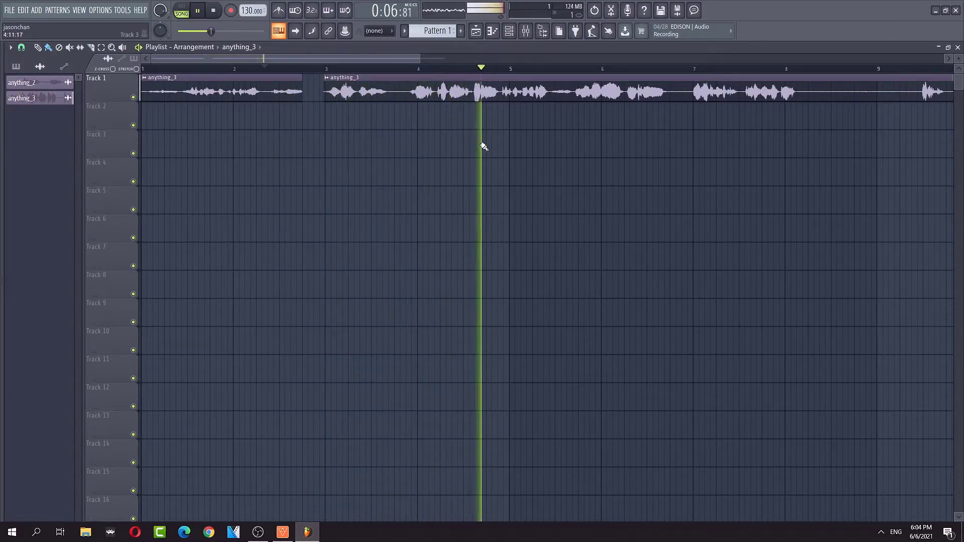
key("space")
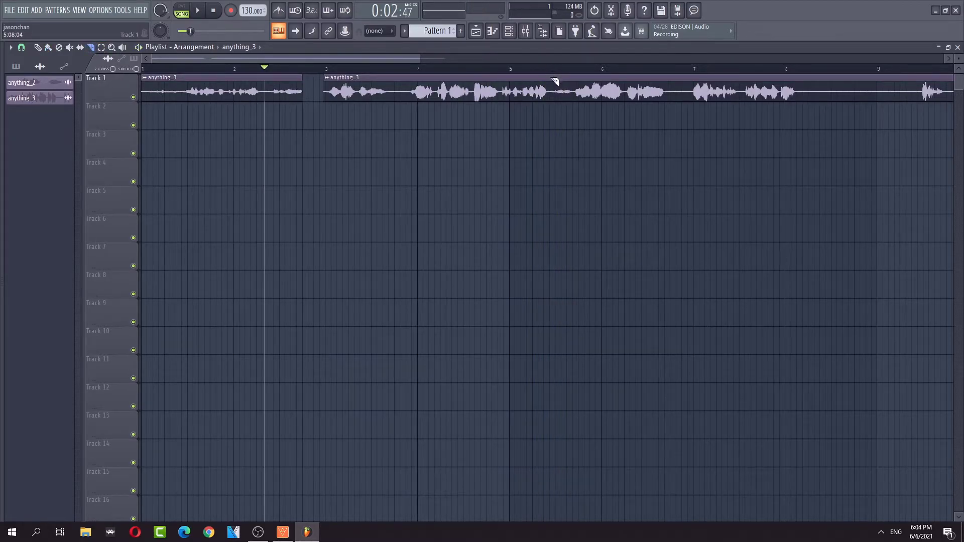
Slice the clip about midway between bars 5 and 6, trim the start of the following piece and play the edit
left_click_drag(552, 129, 553, 130)
left_click_drag(551, 89, 570, 90)
key("space")
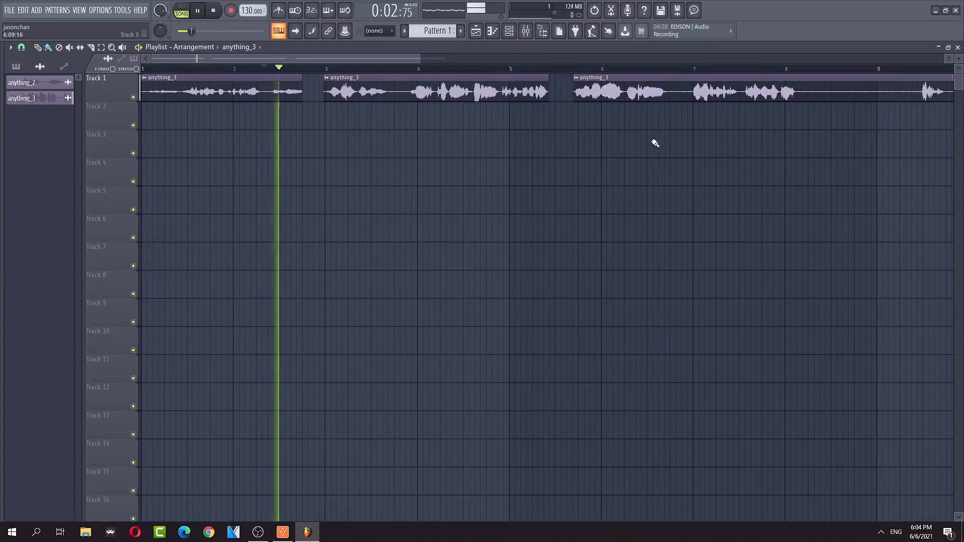
left_click_drag(405, 62, 454, 60)
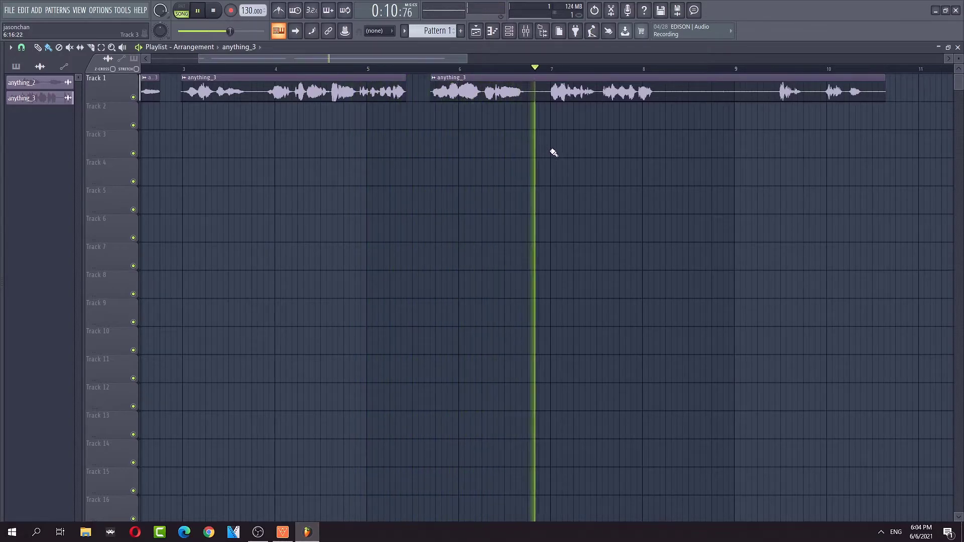
key("space")
Listen to the recording from about the middle of bar 7 to check for remaining noise
left_click(600, 70)
key("space")
key("space")
key("space")
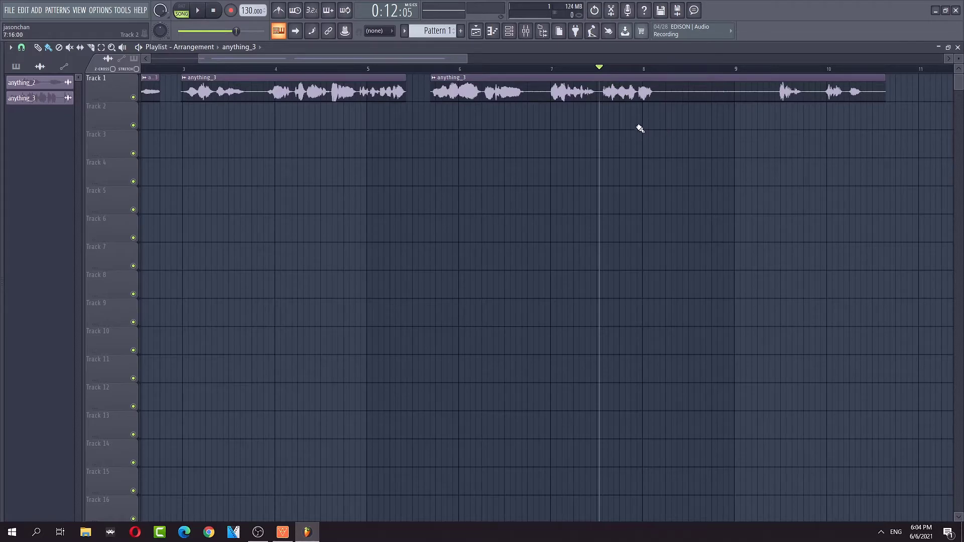
left_click_drag(454, 58, 480, 58)
key("space")
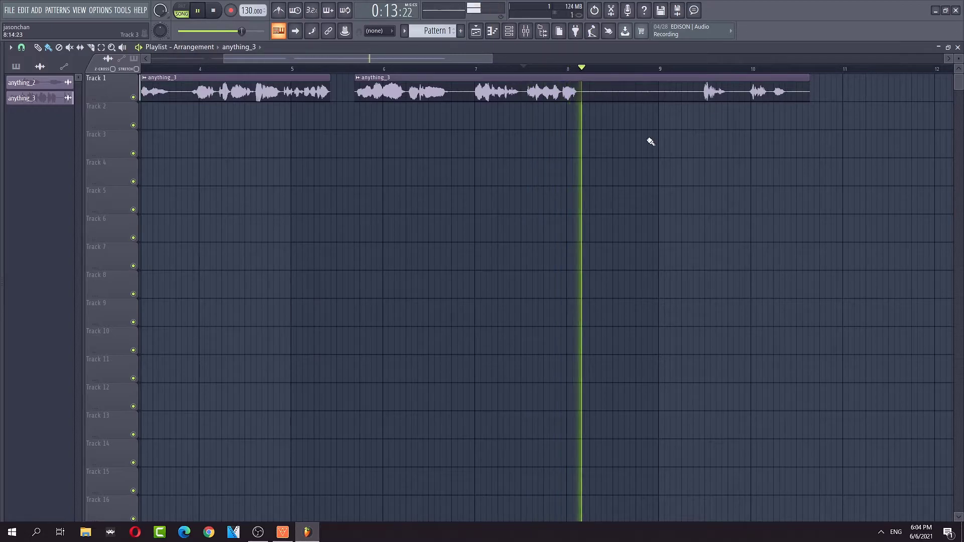
key("space")
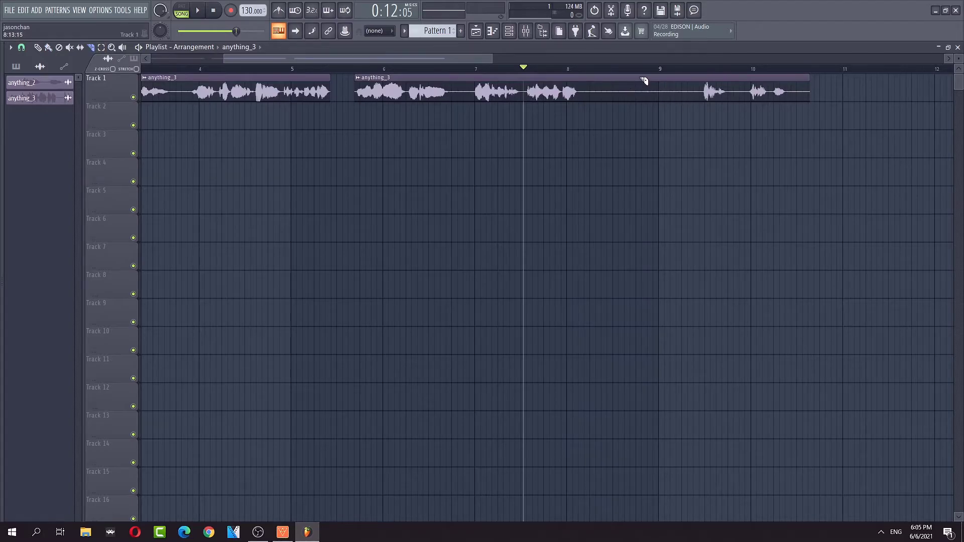
Slice the clip shortly before bar 9, trim the start of the last piece to just after bar 9 and play it
left_click_drag(642, 131, 643, 135)
left_click(38, 47)
right_click(640, 83)
left_click(636, 79)
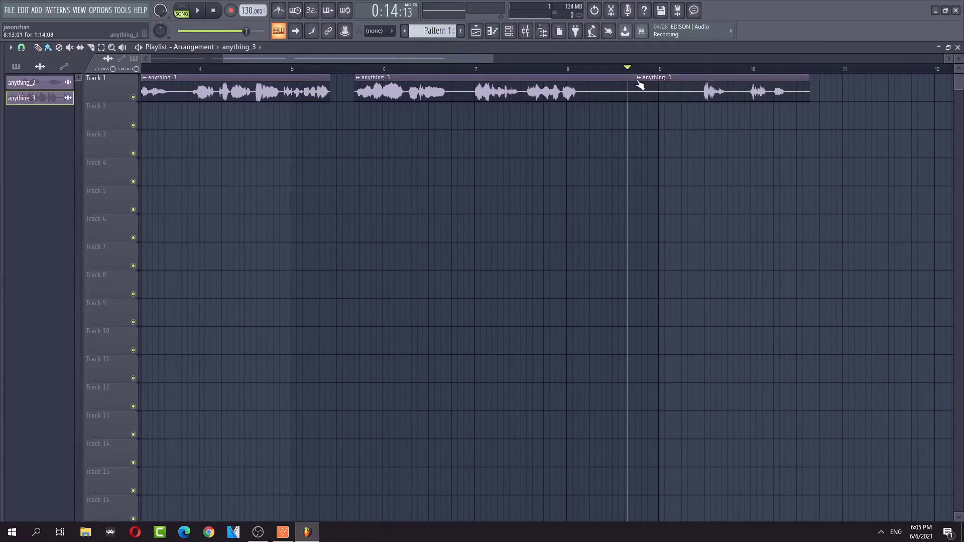
left_click_drag(636, 78, 670, 78)
key("space")
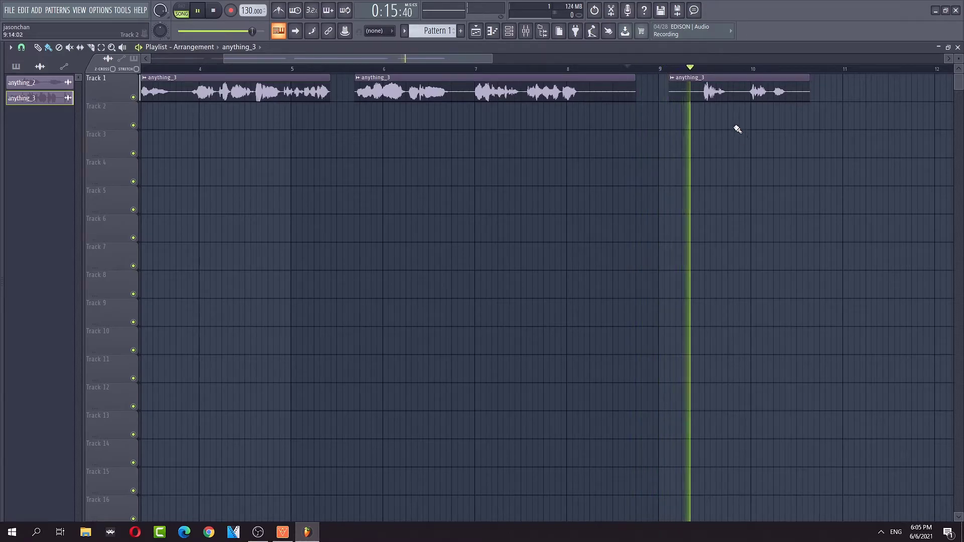
key("space")
Shorten the end of the last piece to just after bar 10 and play it
left_click_drag(809, 91, 773, 91)
key("space")
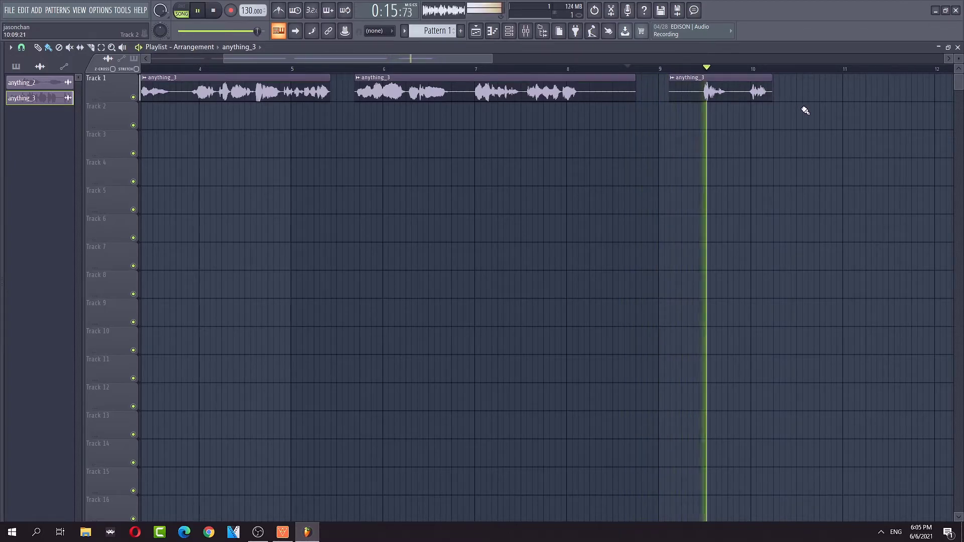
key("space")
Play the edited arrangement from the beginning and close the playlist
left_click_drag(251, 59, 173, 63)
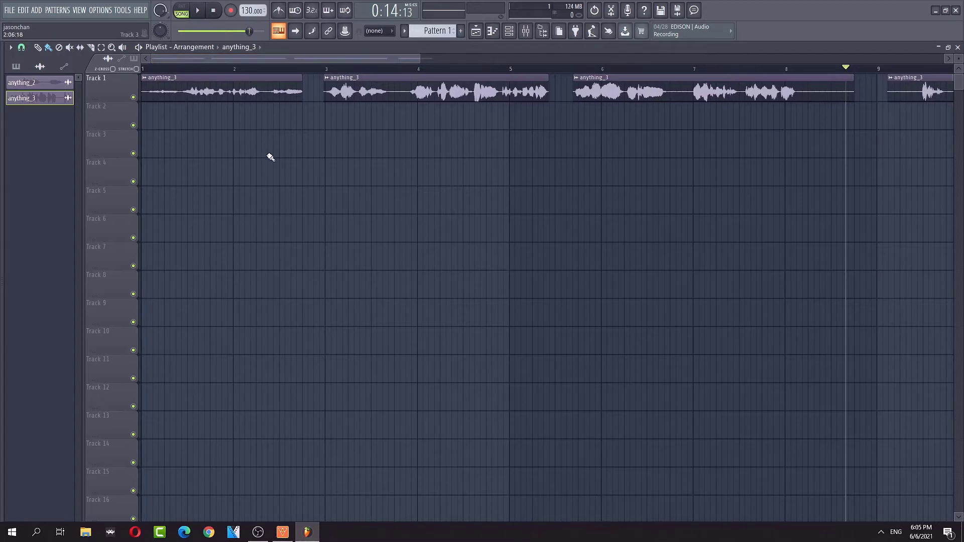
left_click_drag(158, 70, 143, 69)
key("space")
key("space")
left_click(959, 48)
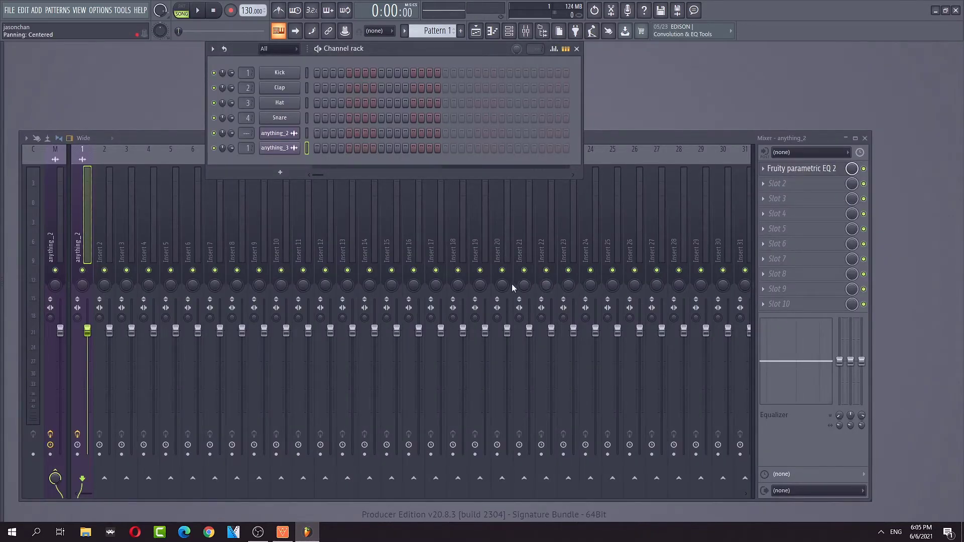
Review the recording in Edison on the master track and close Edison
left_click(61, 200)
left_click(784, 171)
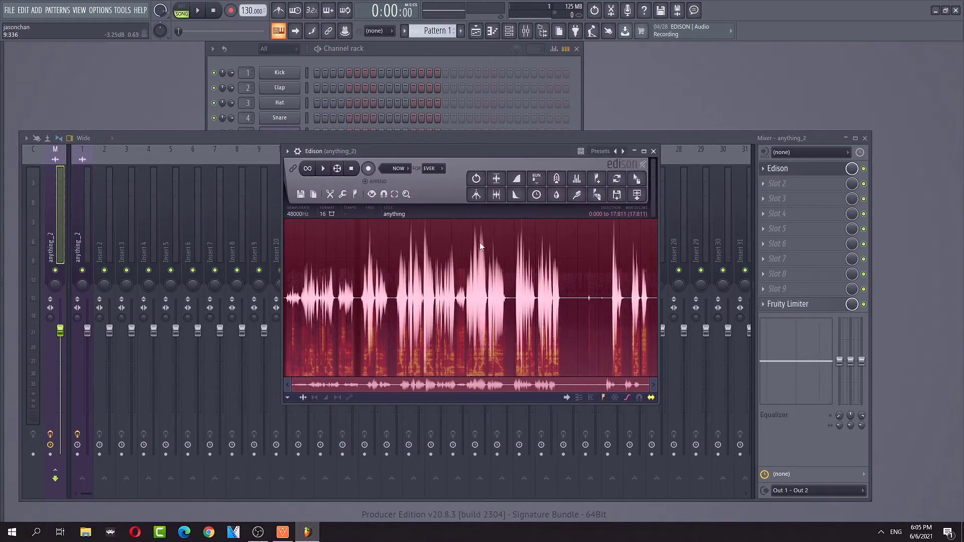
left_click(653, 152)
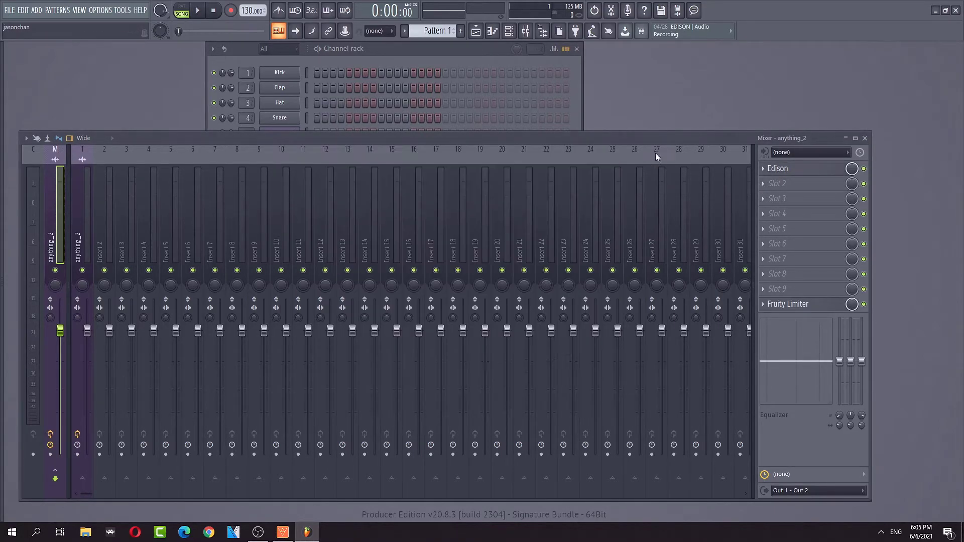
Add Fruity Limiter to the second slot of the anything_2 insert and switch it to compressor mode
left_click(86, 224)
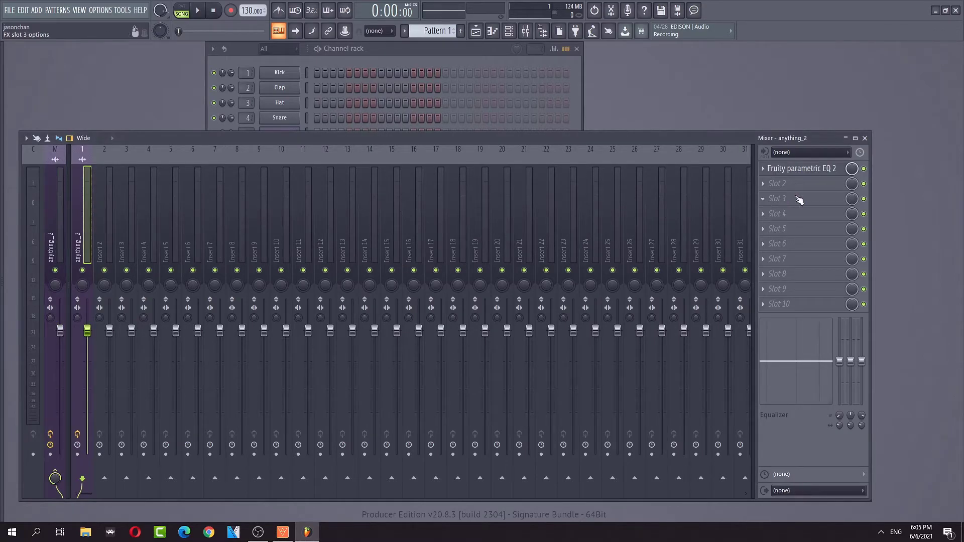
left_click(770, 183)
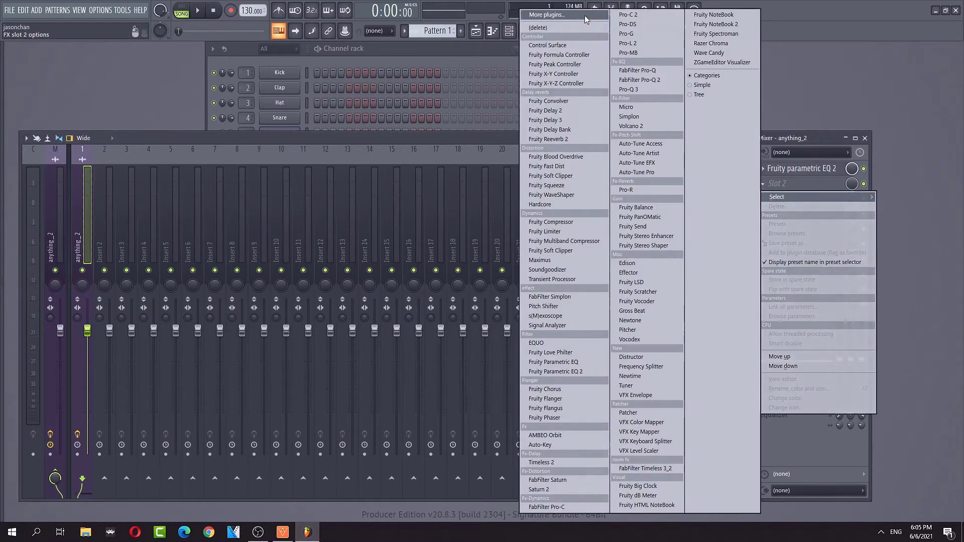
left_click(583, 232)
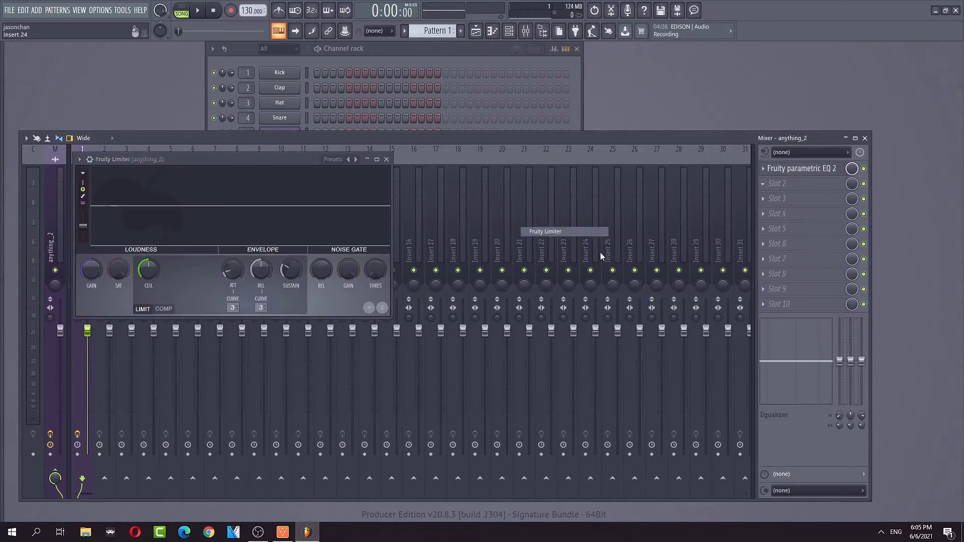
left_click(167, 309)
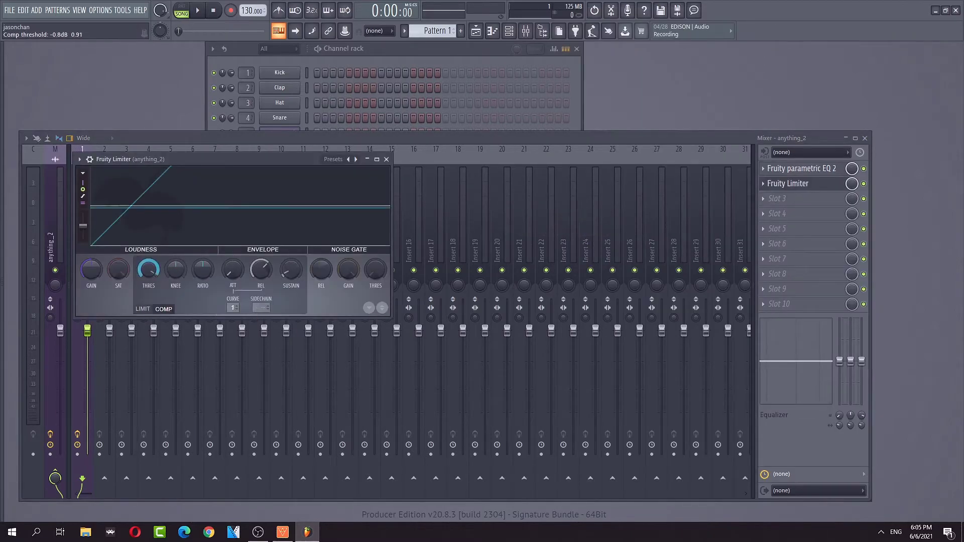
Lower the compressor's threshold, set its ratio to about 1.6:1 and raise the gain to about 2.1 dB during playback
left_click_drag(203, 270, 203, 255)
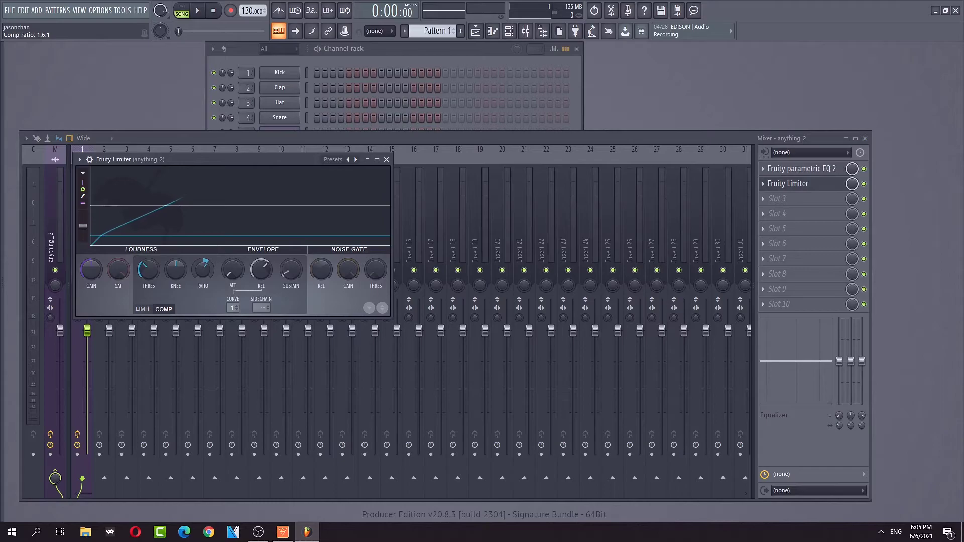
left_click(199, 11)
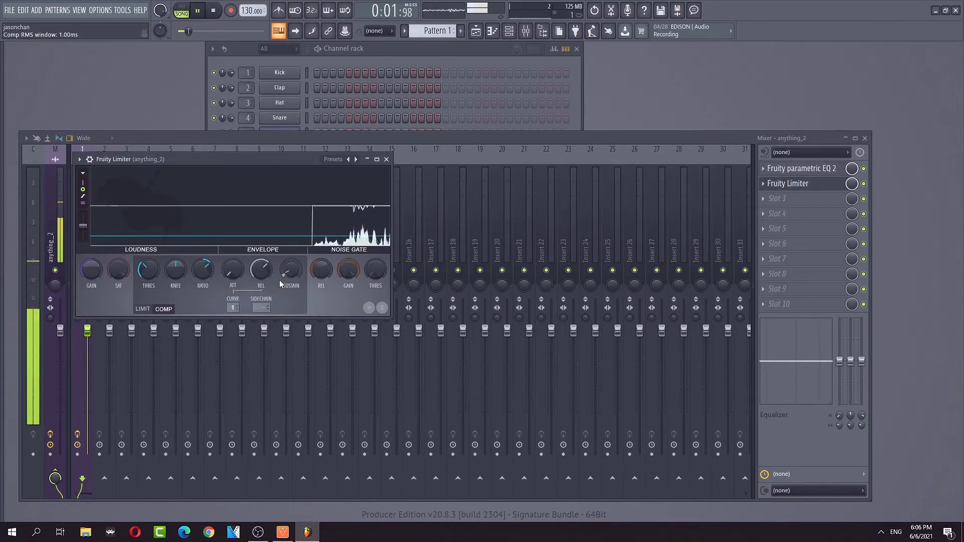
left_click_drag(91, 269, 91, 259)
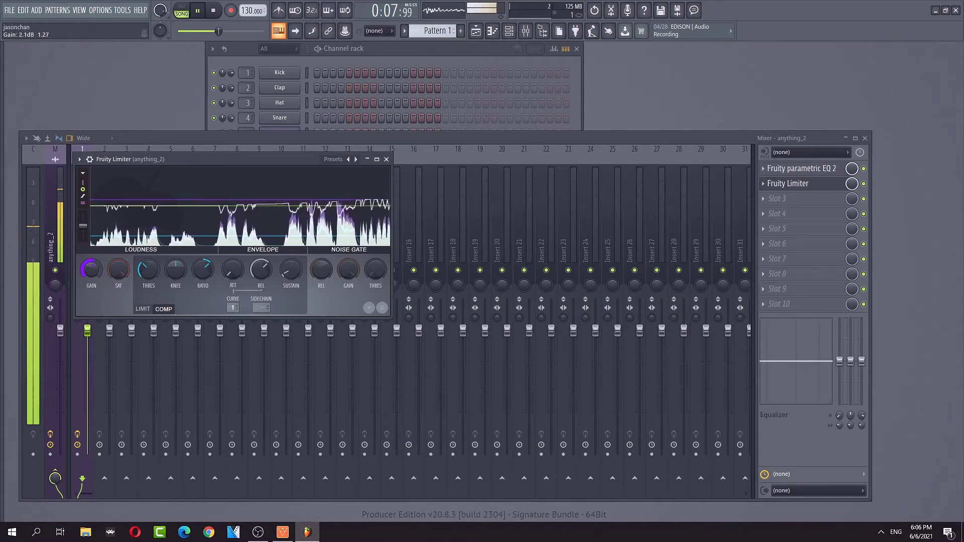
Stop playback and render the full song to the desktop as a WAV file named cleaned.wav
key("space")
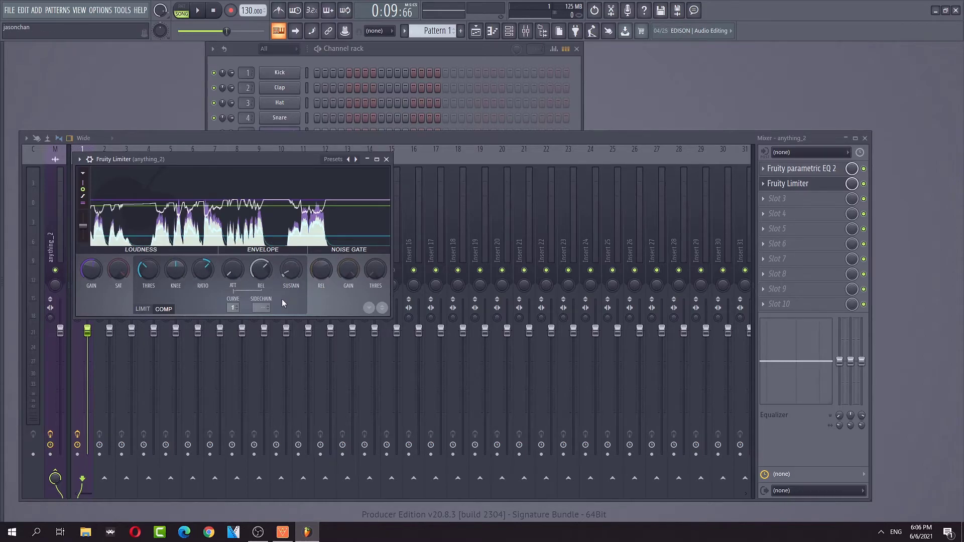
left_click_drag(250, 164, 423, 178)
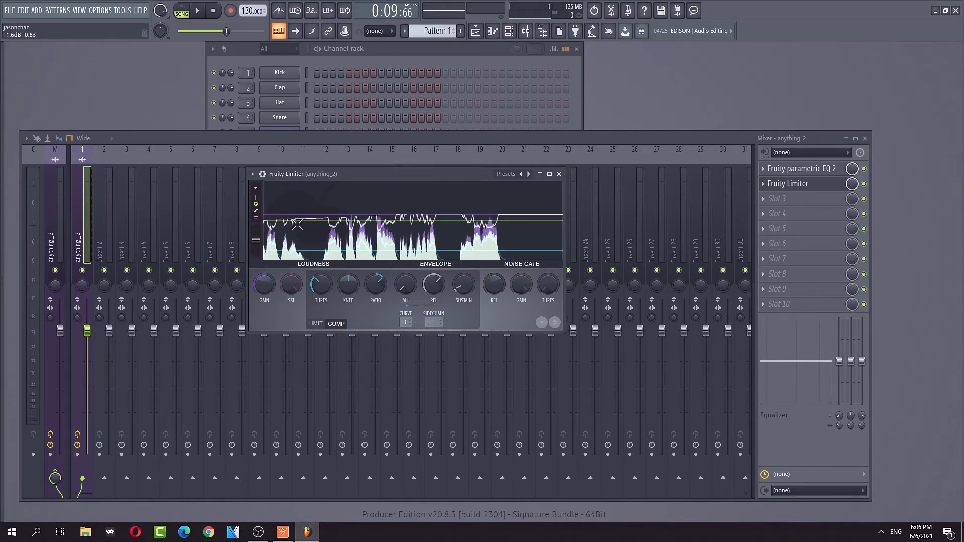
left_click(14, 11)
mouse_move(79, 101)
left_click(192, 104)
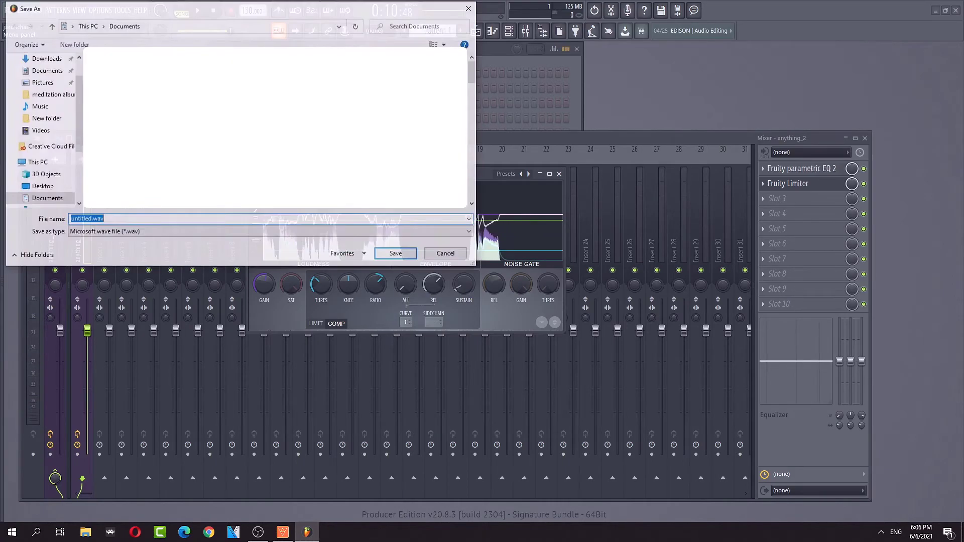
scroll(76, 115, "up", 2)
left_click(41, 78)
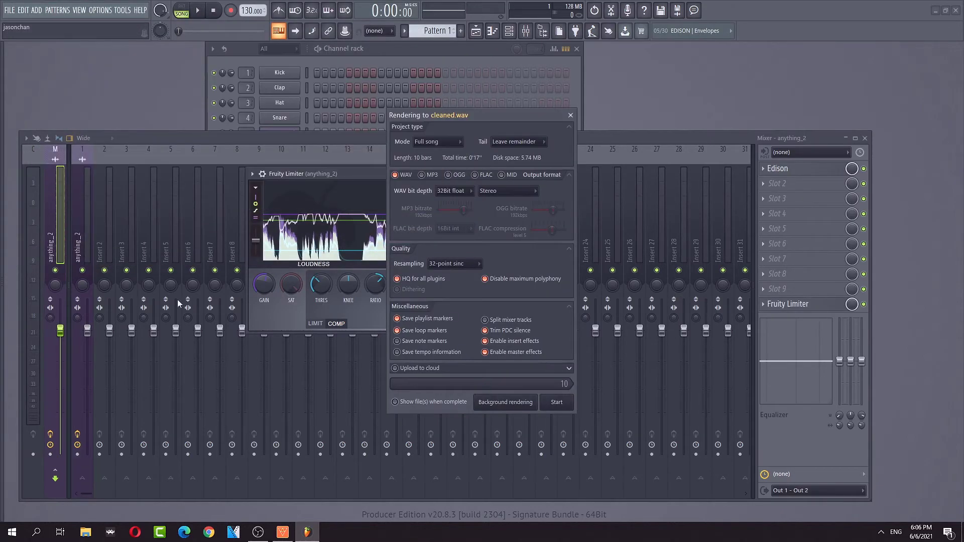
left_click(557, 402)
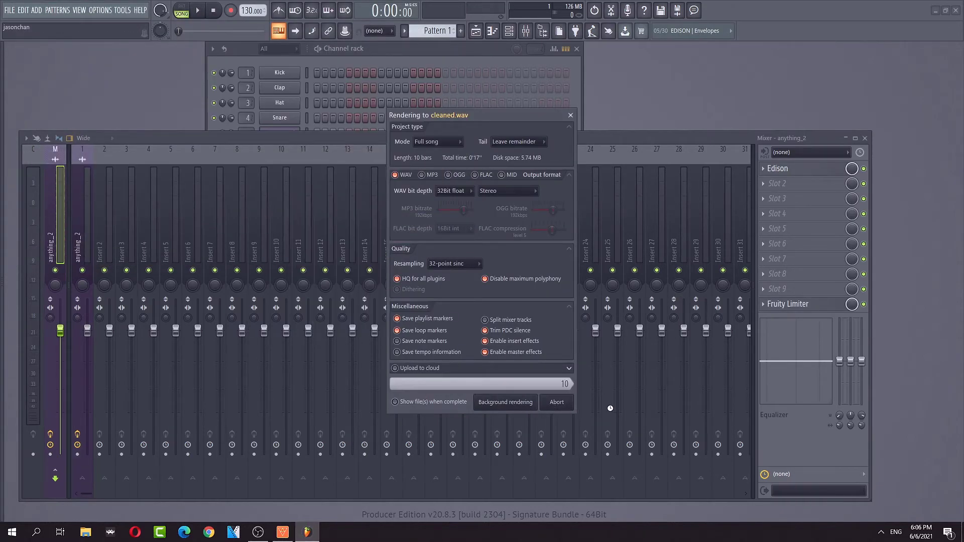
Switch to HitFilm Express and import cleaned.wav from the desktop into the project media
left_click(285, 532)
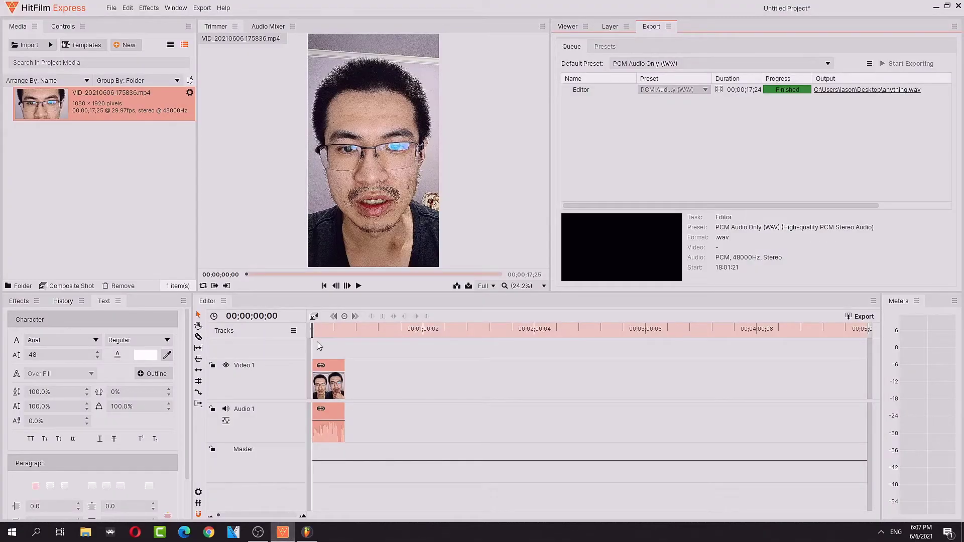
left_click(26, 44)
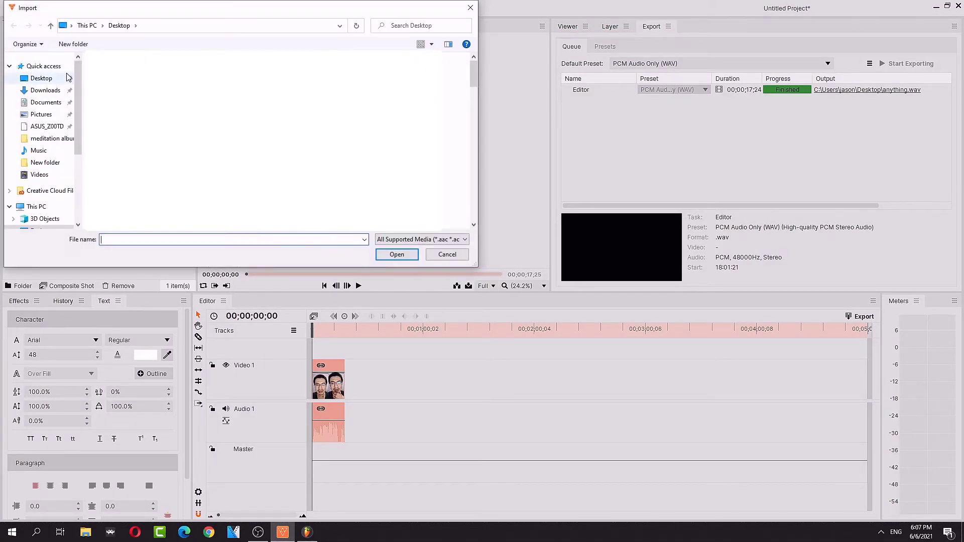
left_click(401, 256)
Place cleaned.wav at the start of a new second audio track and mute the Audio 1 track
left_click_drag(93, 112, 319, 466)
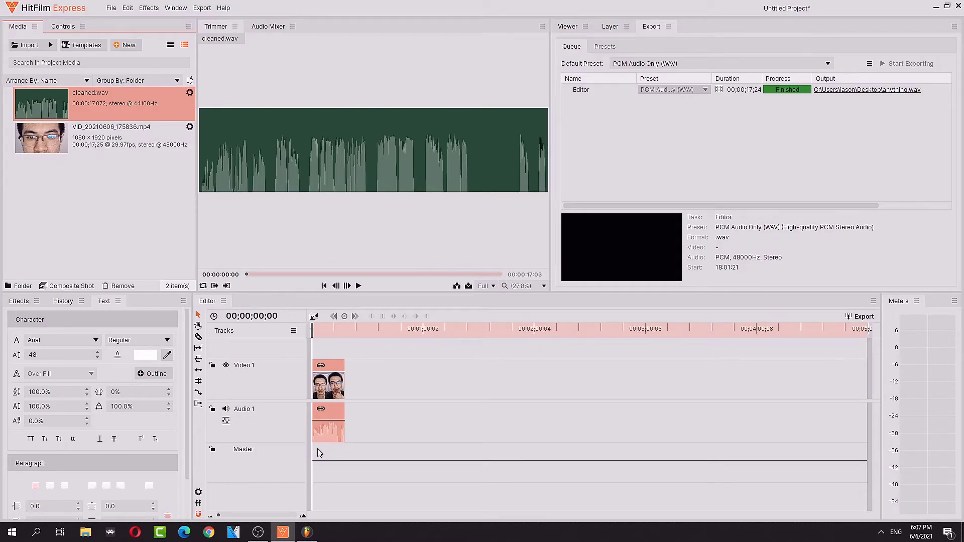
right_click(274, 431)
left_click(303, 436)
left_click_drag(46, 104, 372, 470)
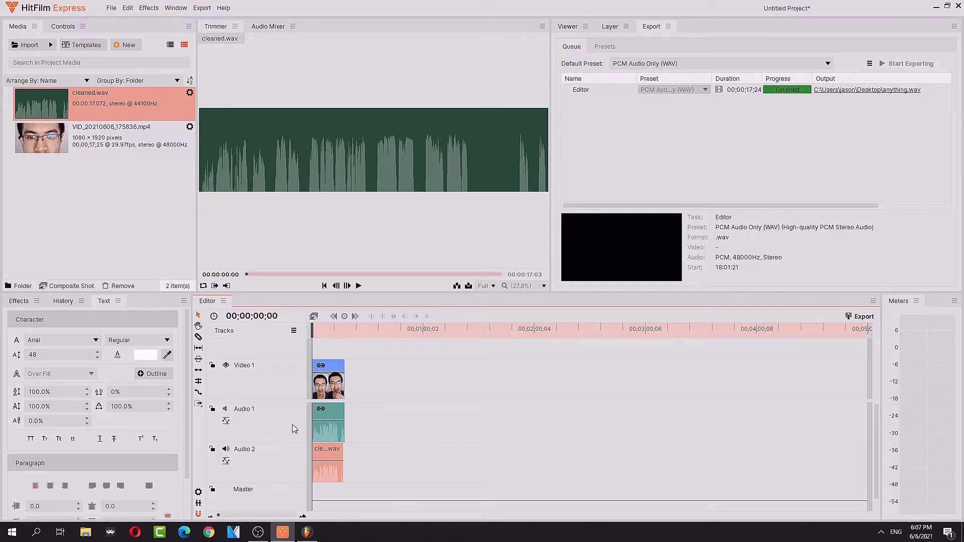
Play cleaned.wav in the trimmer, and preview the timeline with the cleaned audio in the viewer
left_click(358, 286)
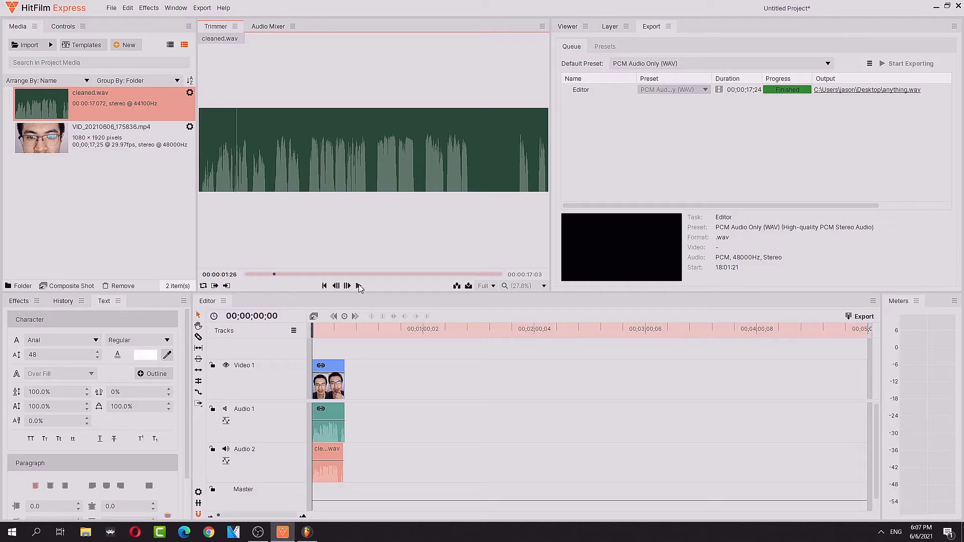
left_click_drag(317, 332, 310, 334)
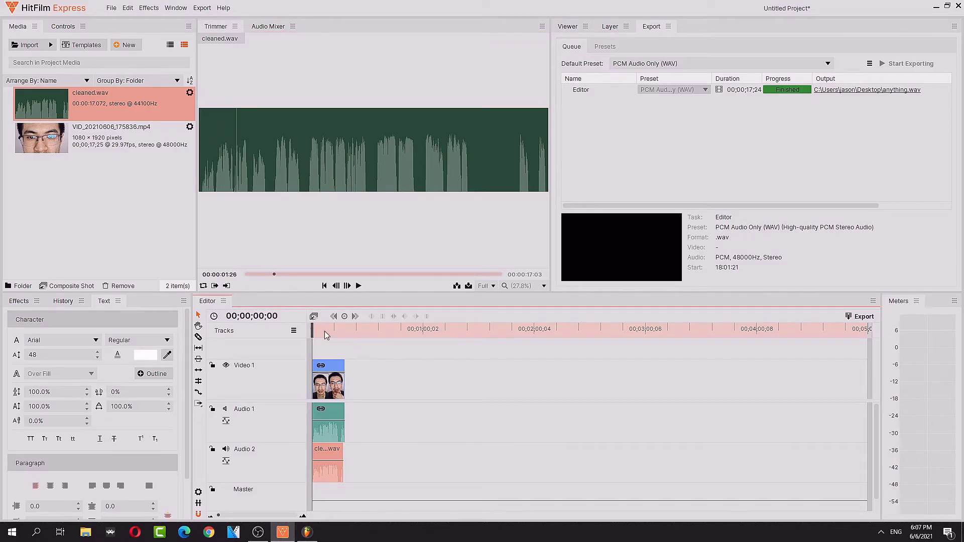
left_click(175, 9)
left_click(196, 9)
left_click(620, 25)
left_click(583, 27)
left_click(576, 27)
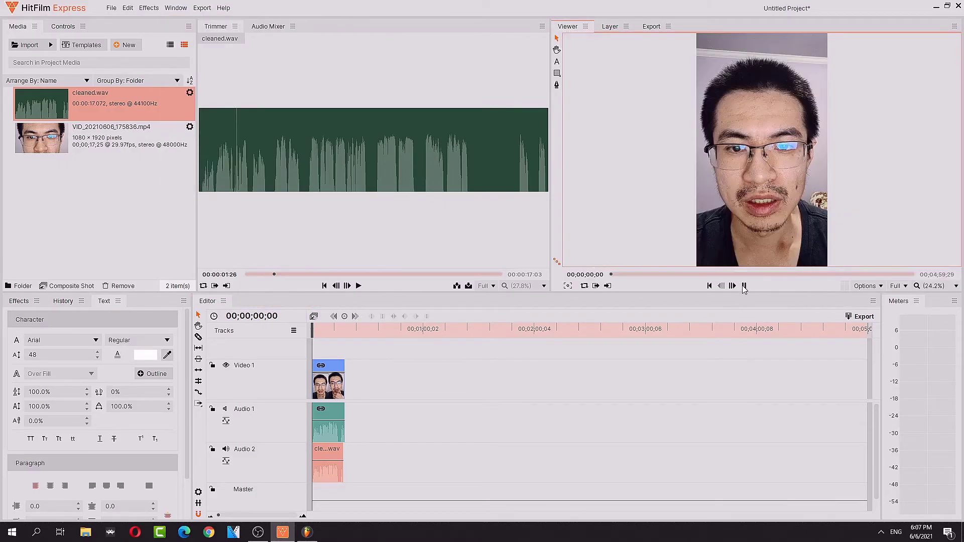
left_click(744, 287)
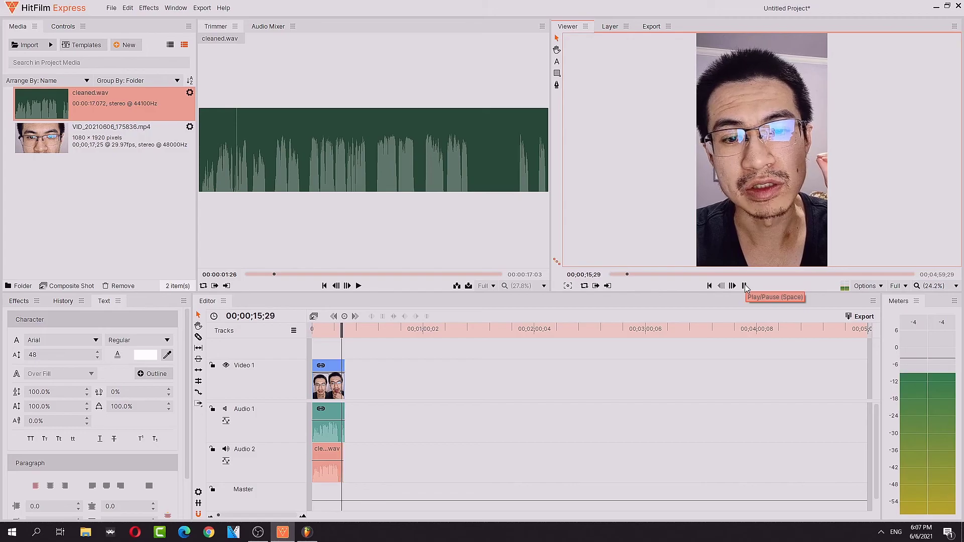
left_click(746, 285)
Play the original Audio 1 track from the start for comparison, and return to hearing only Audio 2 with the playhead at zero
left_click_drag(341, 330, 312, 330)
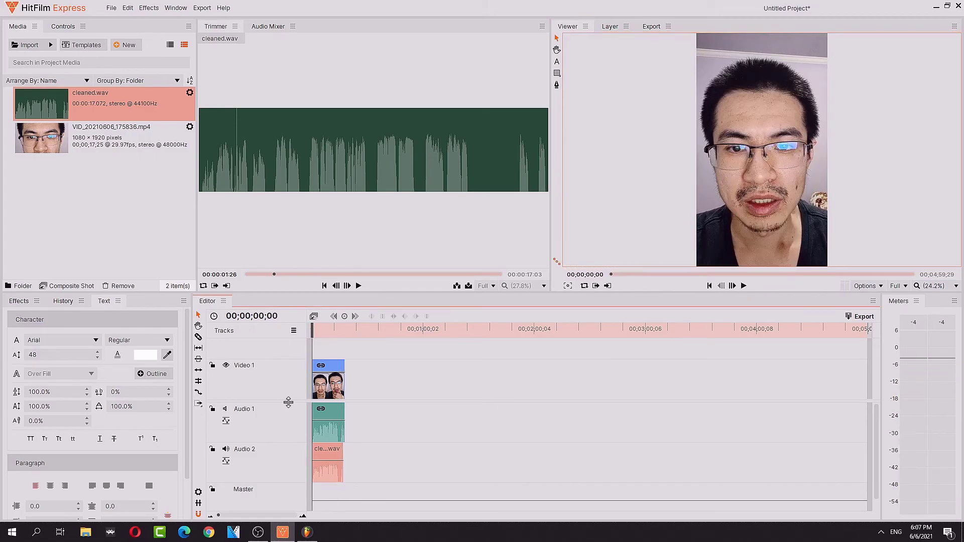
left_click(226, 450)
left_click(745, 286)
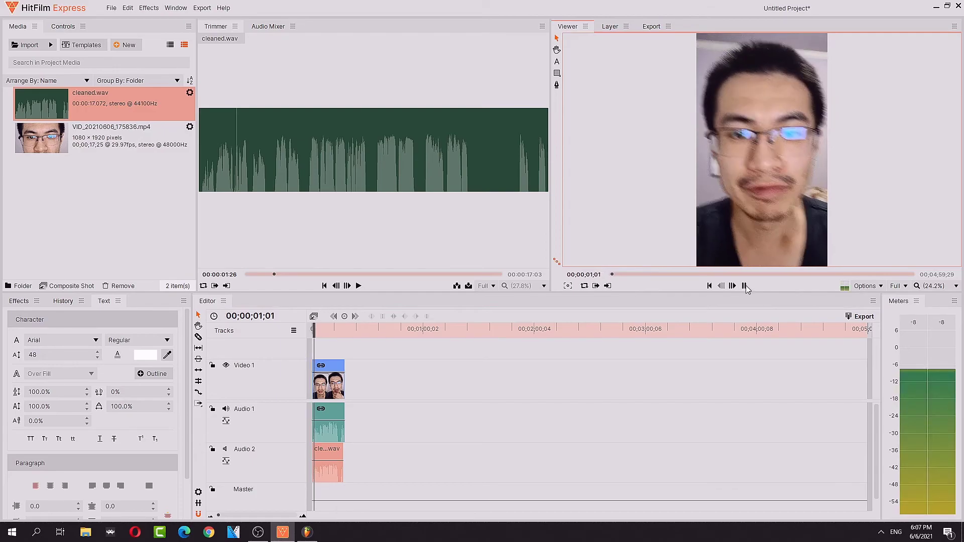
left_click(745, 285)
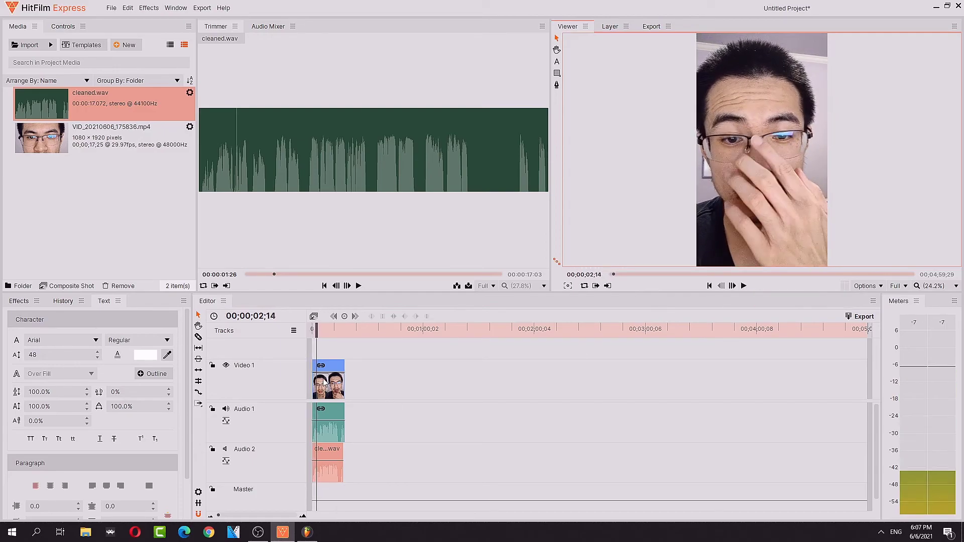
left_click_drag(317, 329, 313, 329)
left_click(225, 409)
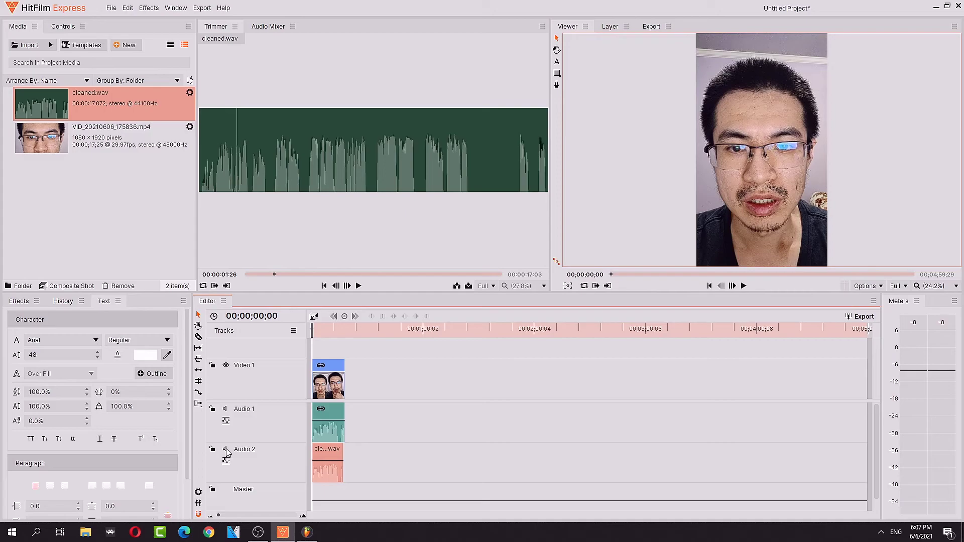
left_click(653, 28)
left_click(202, 7)
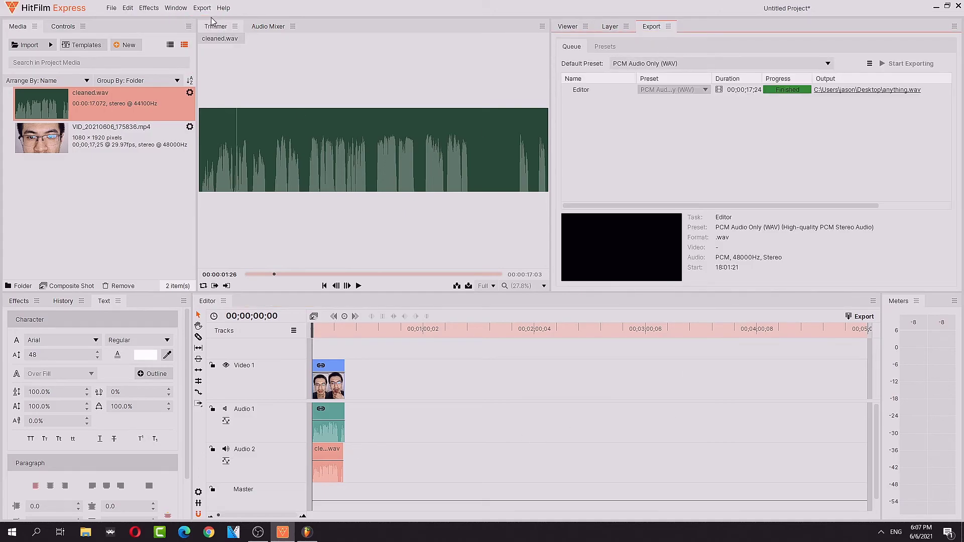
left_click(211, 21)
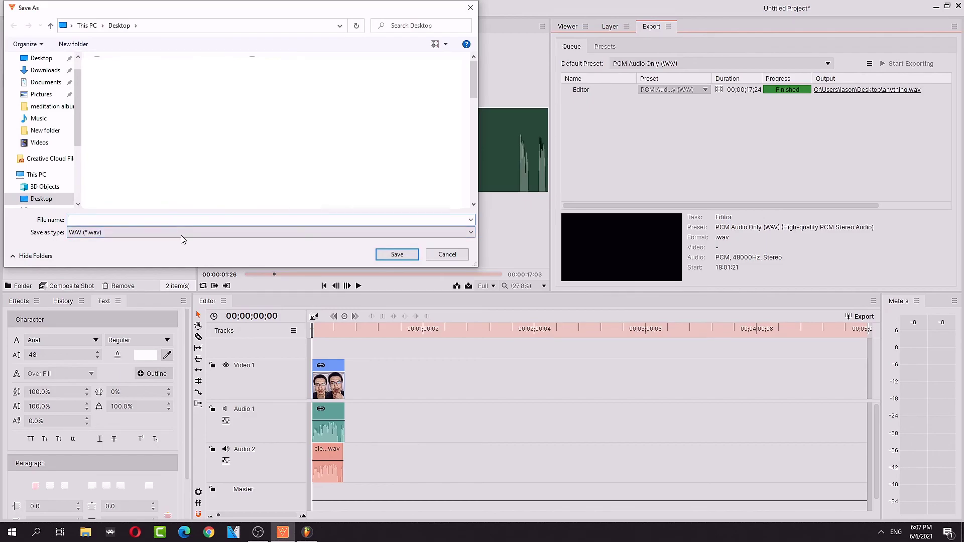
key("Escape")
Set the default export preset to YouTube 1080p HD and export the timeline to the desktop as fixed-video
left_click(671, 64)
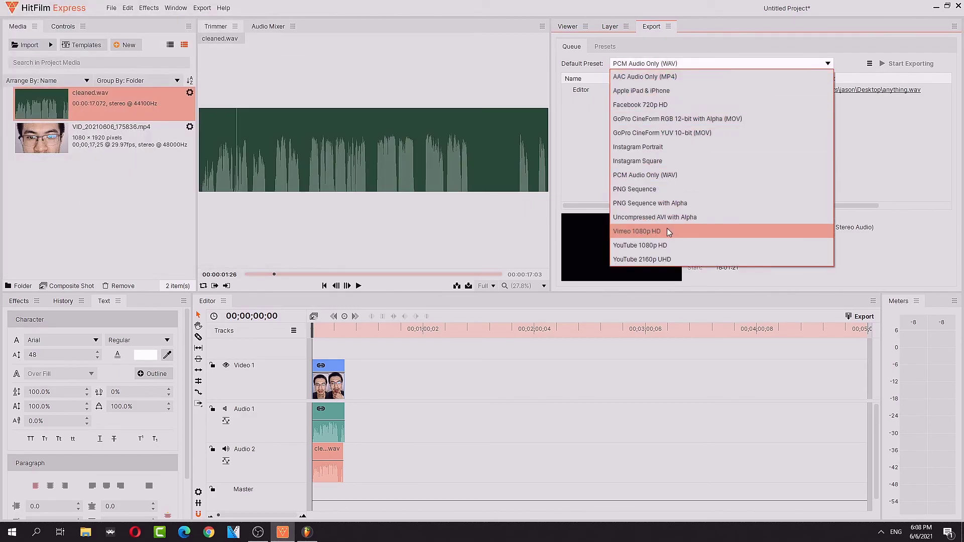
left_click(664, 242)
left_click(202, 8)
left_click(213, 66)
type("f")
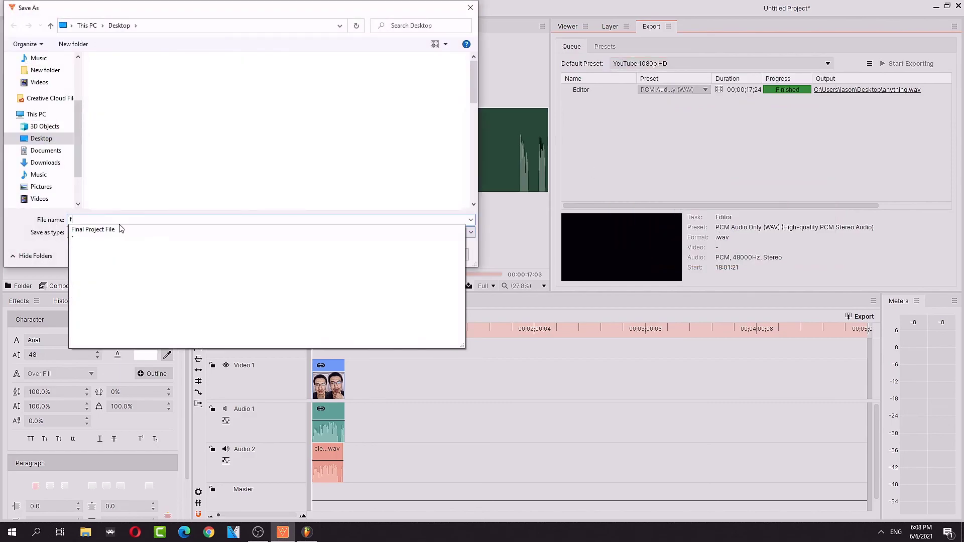
type("ixed-video")
key("Return")
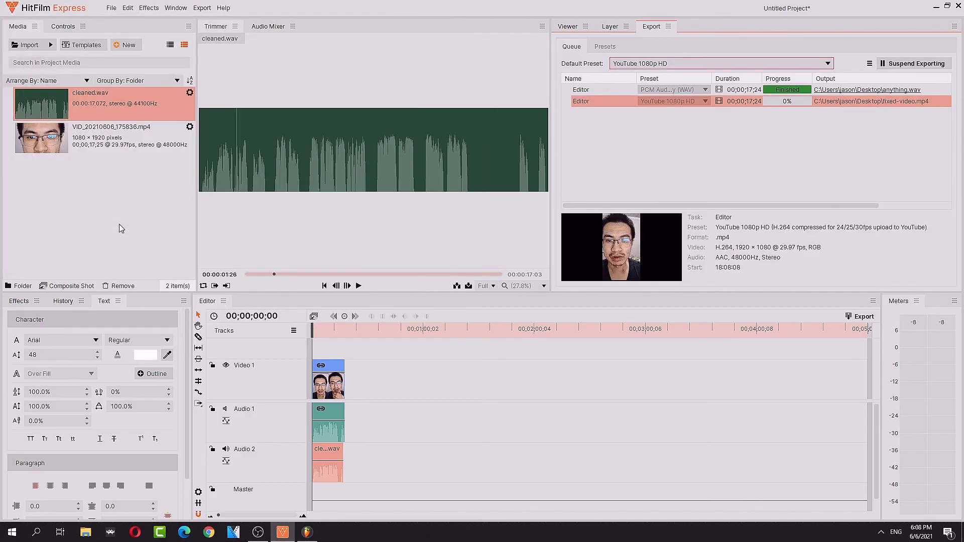